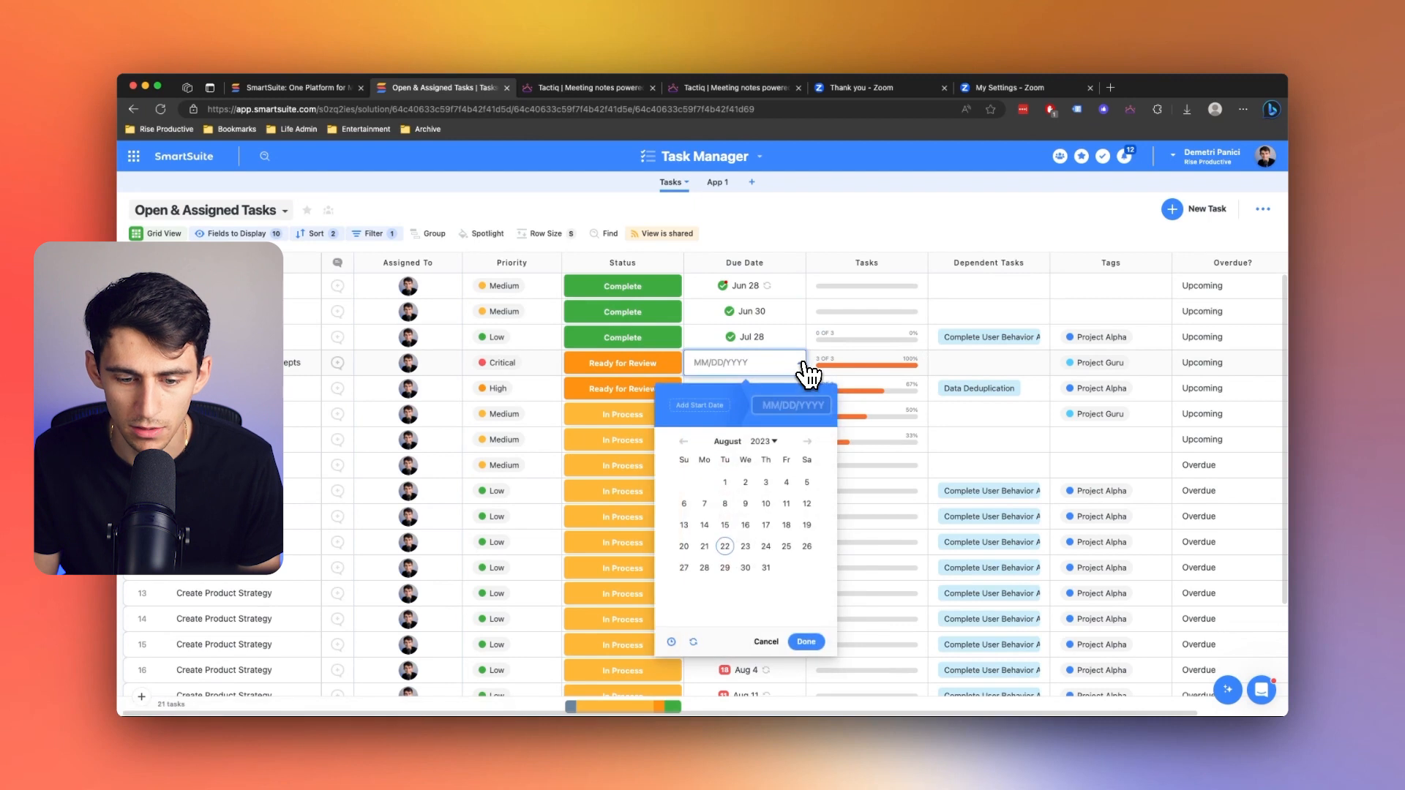
Make the critical Home Page Redesign Concepts task due Aug 22, 2023 and repeating on a custom schedule, every 1 week on Tuesday
left_click(693, 643)
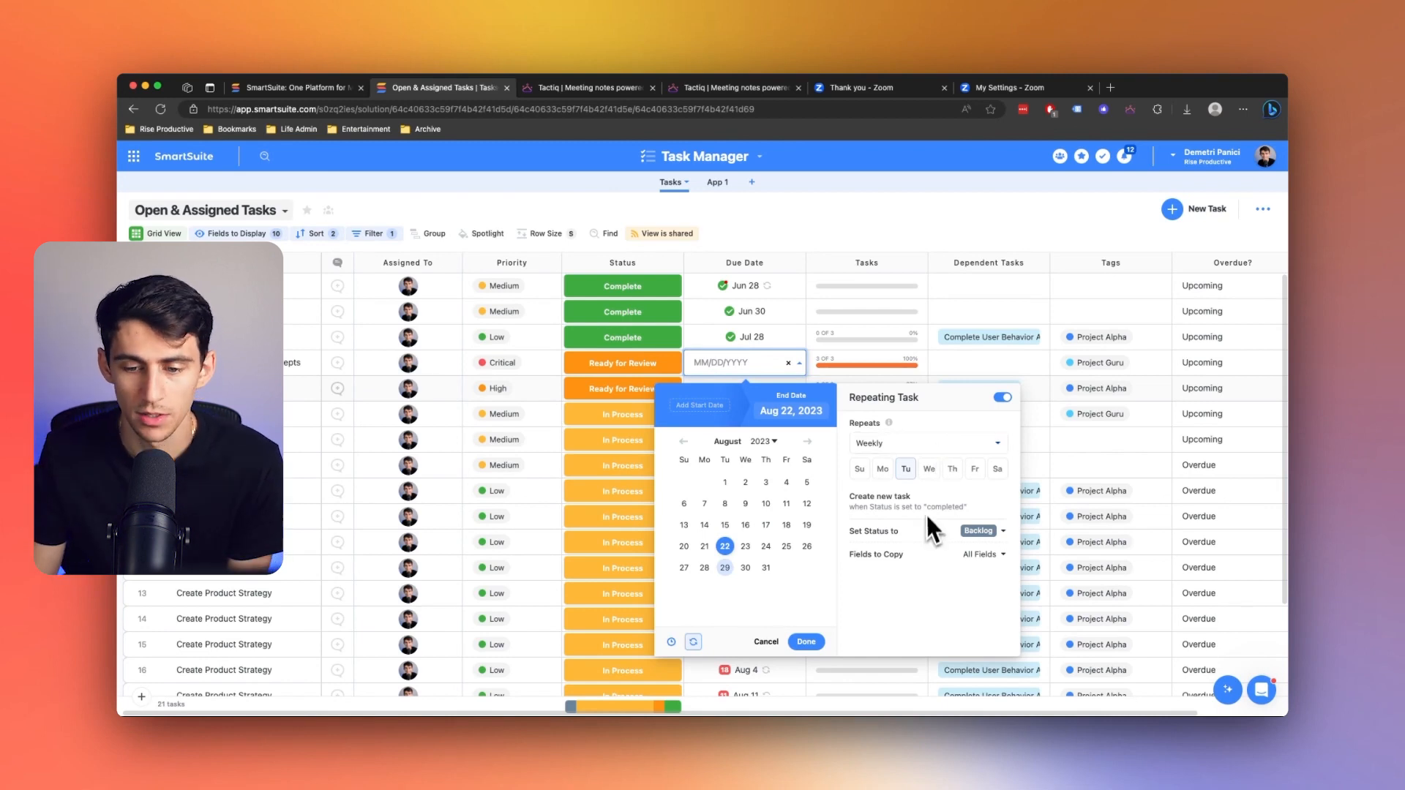
left_click(868, 440)
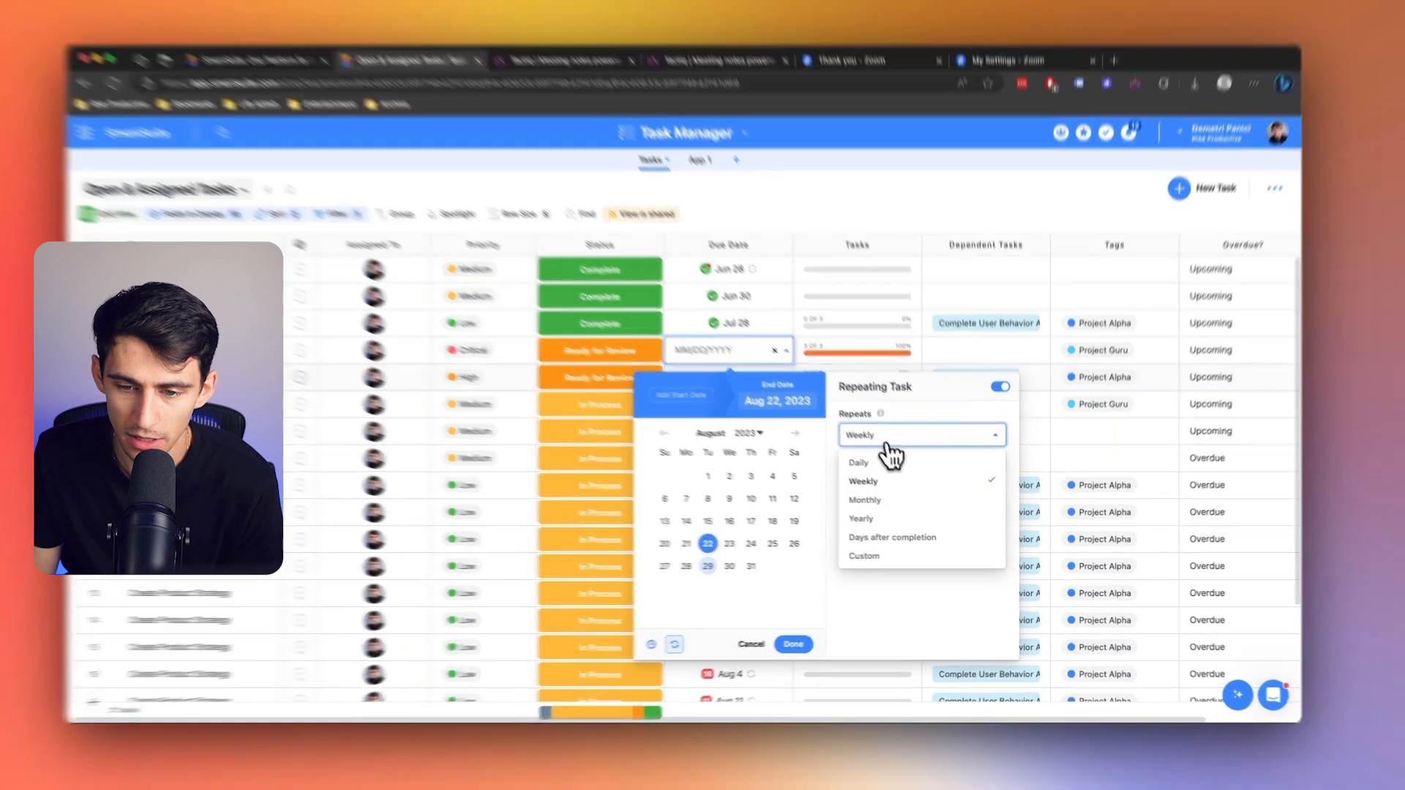
left_click(885, 438)
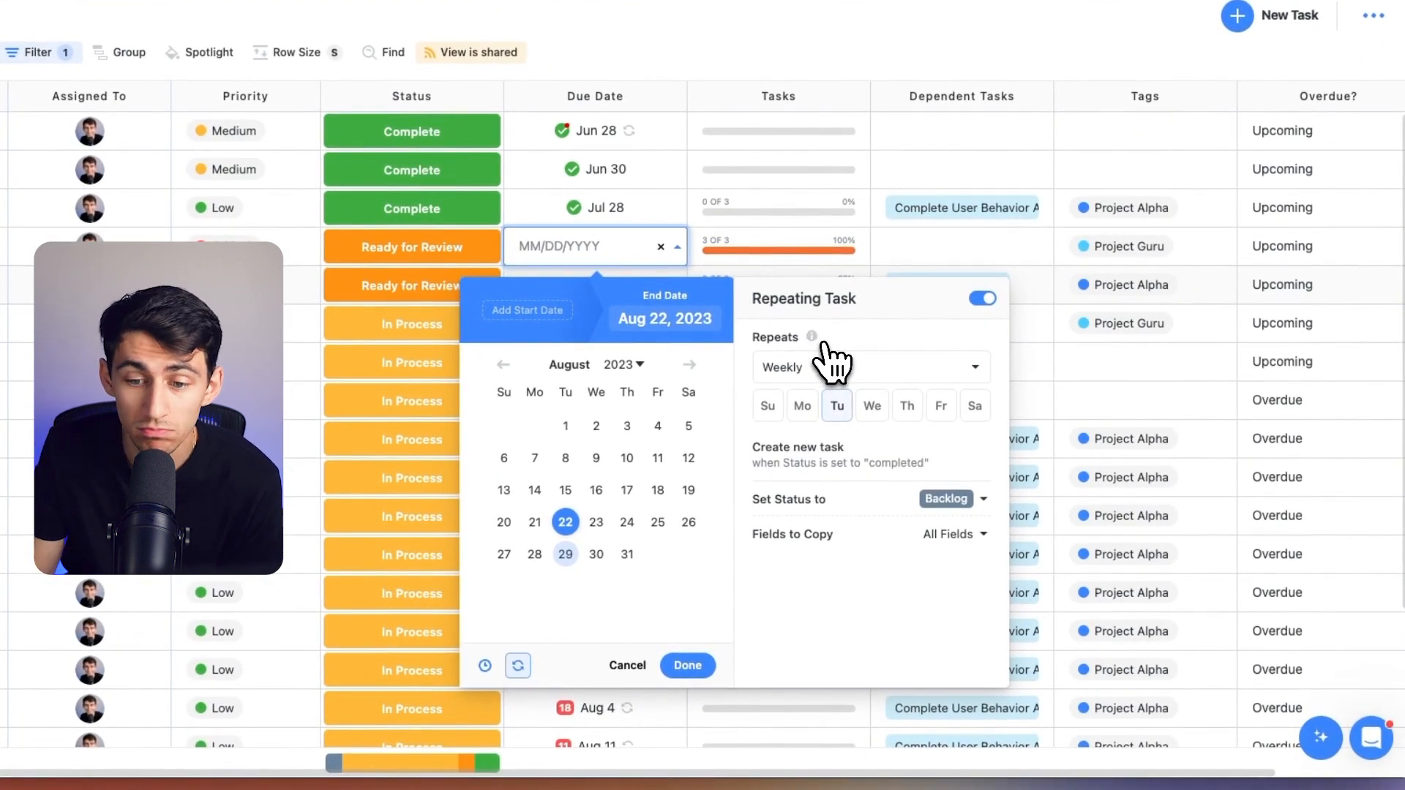
left_click(825, 370)
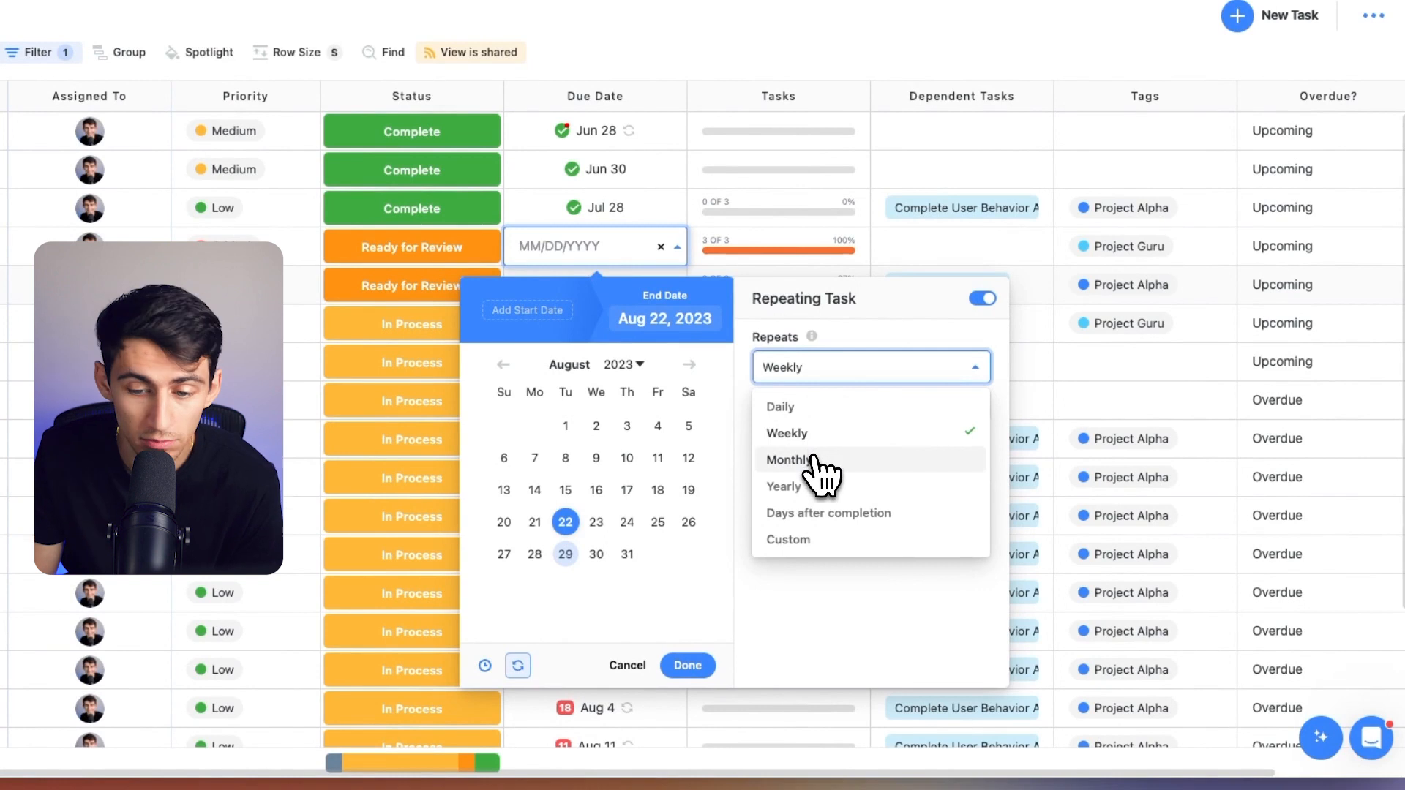
left_click(813, 542)
left_click(878, 364)
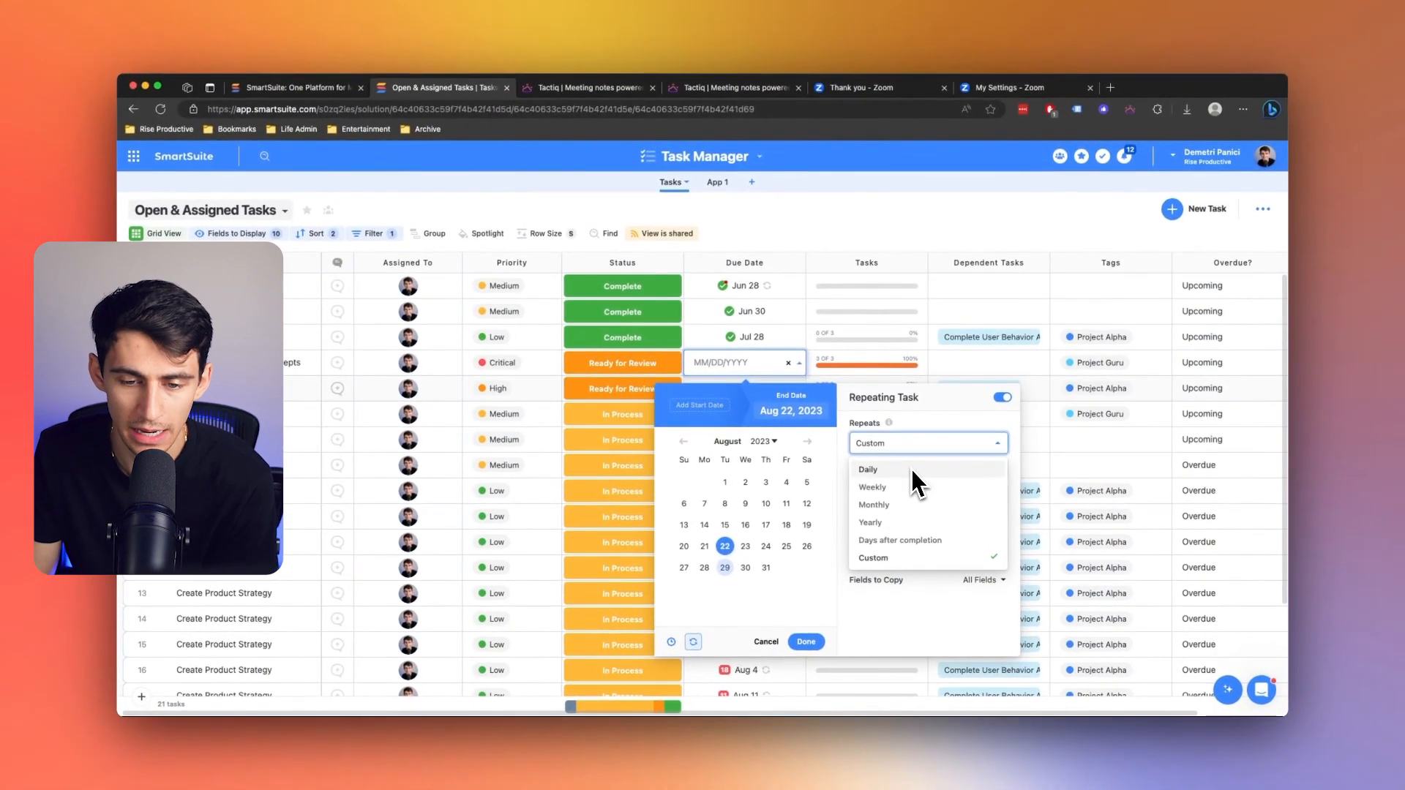
left_click(928, 420)
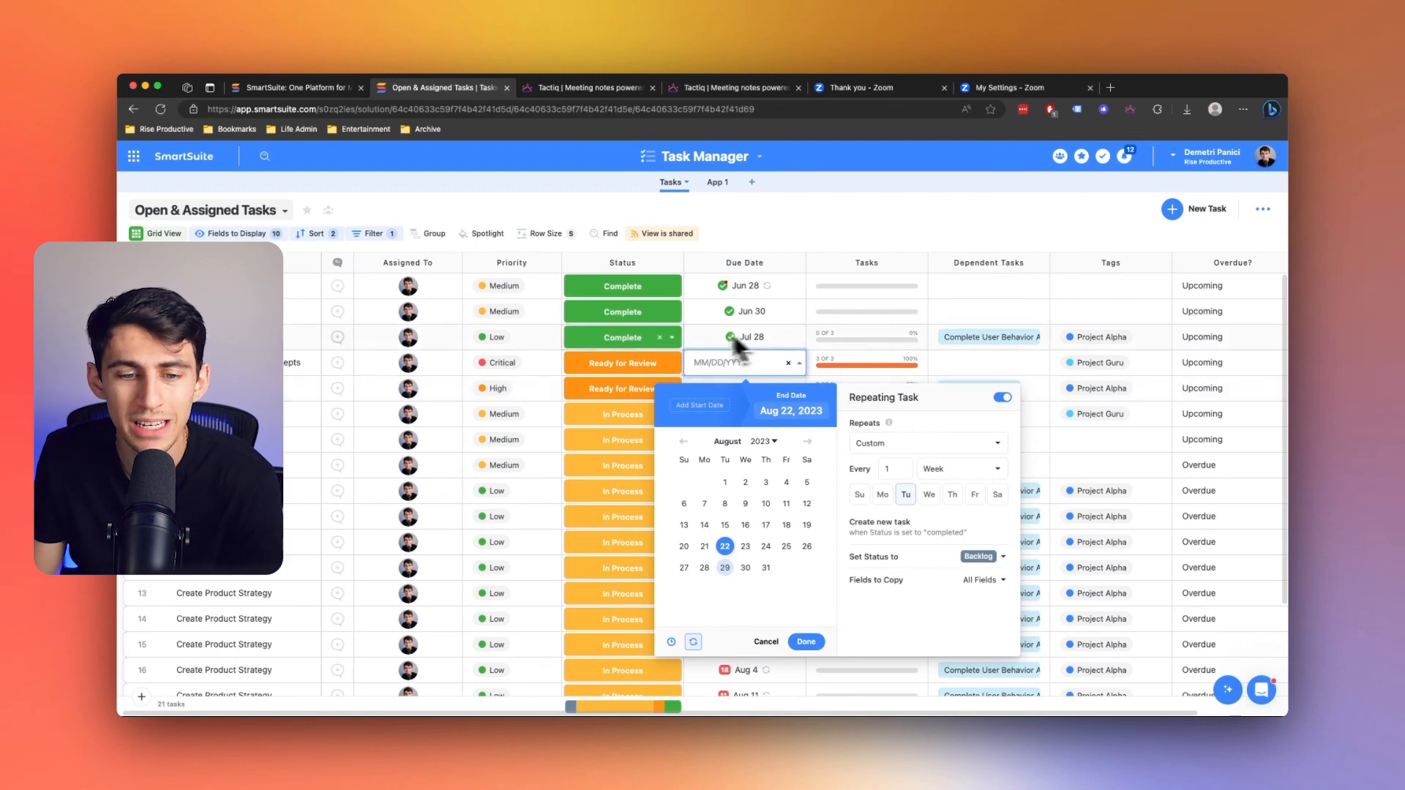
left_click(747, 286)
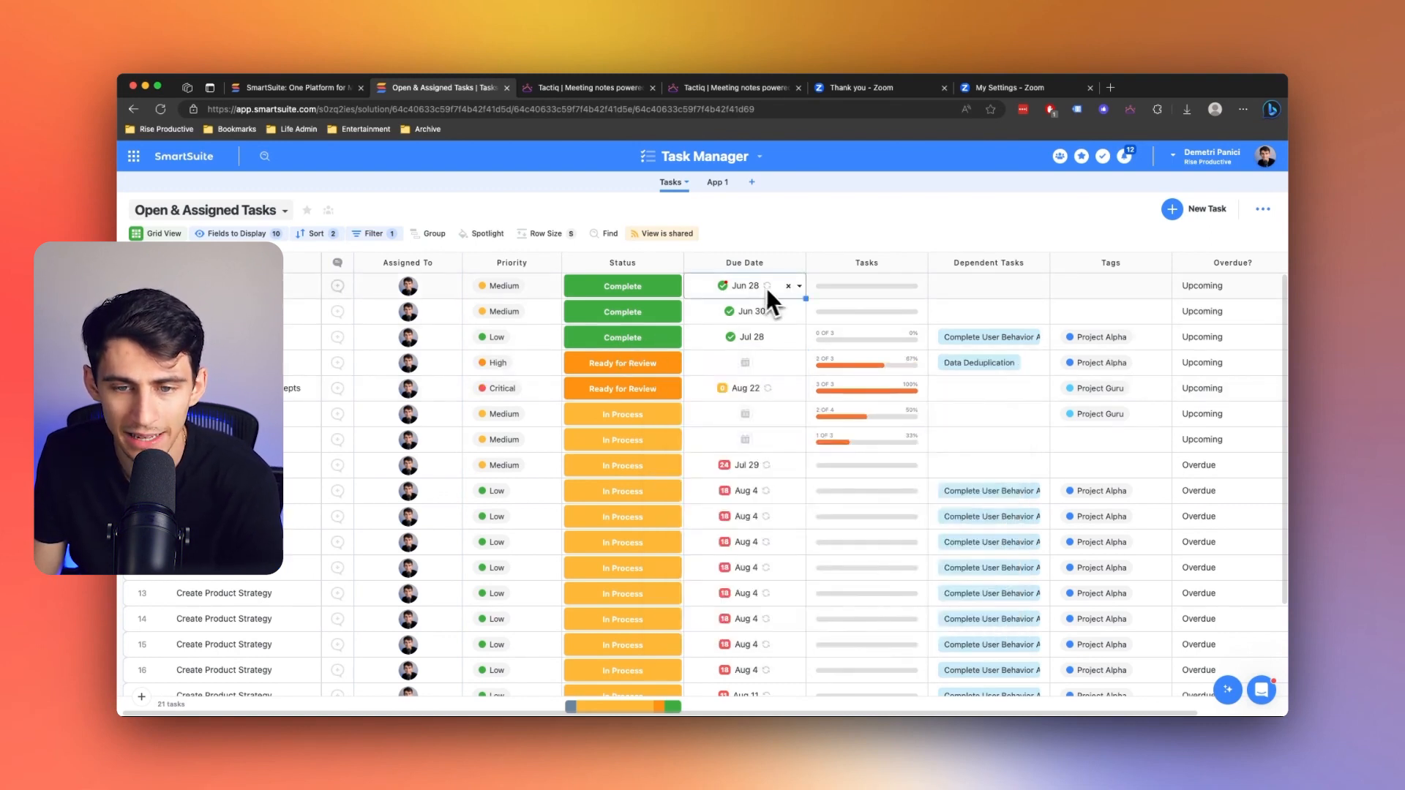
left_click(771, 288)
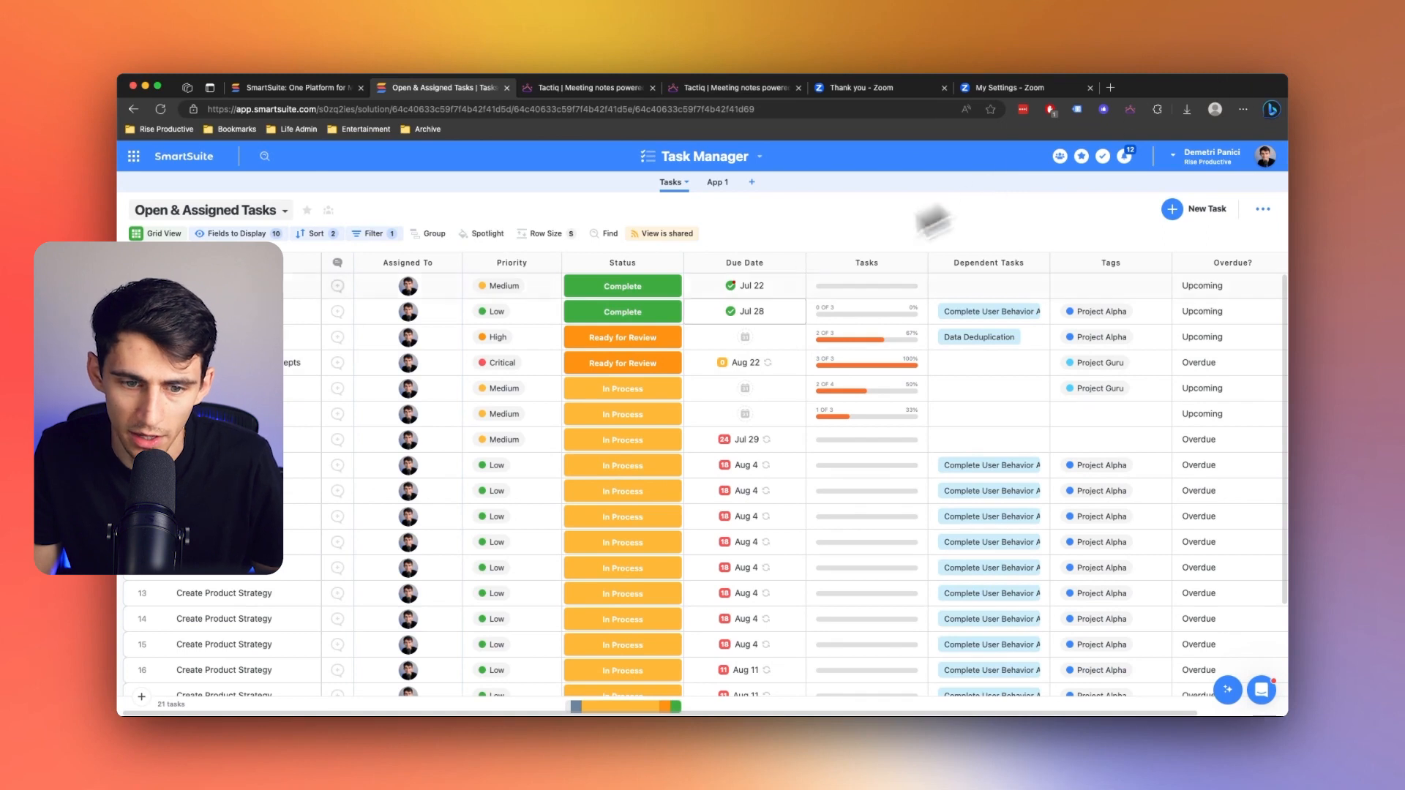
Set the status of the Home Page Redesign Concepts task due Aug 22 to Complete
left_click(669, 370)
left_click(671, 377)
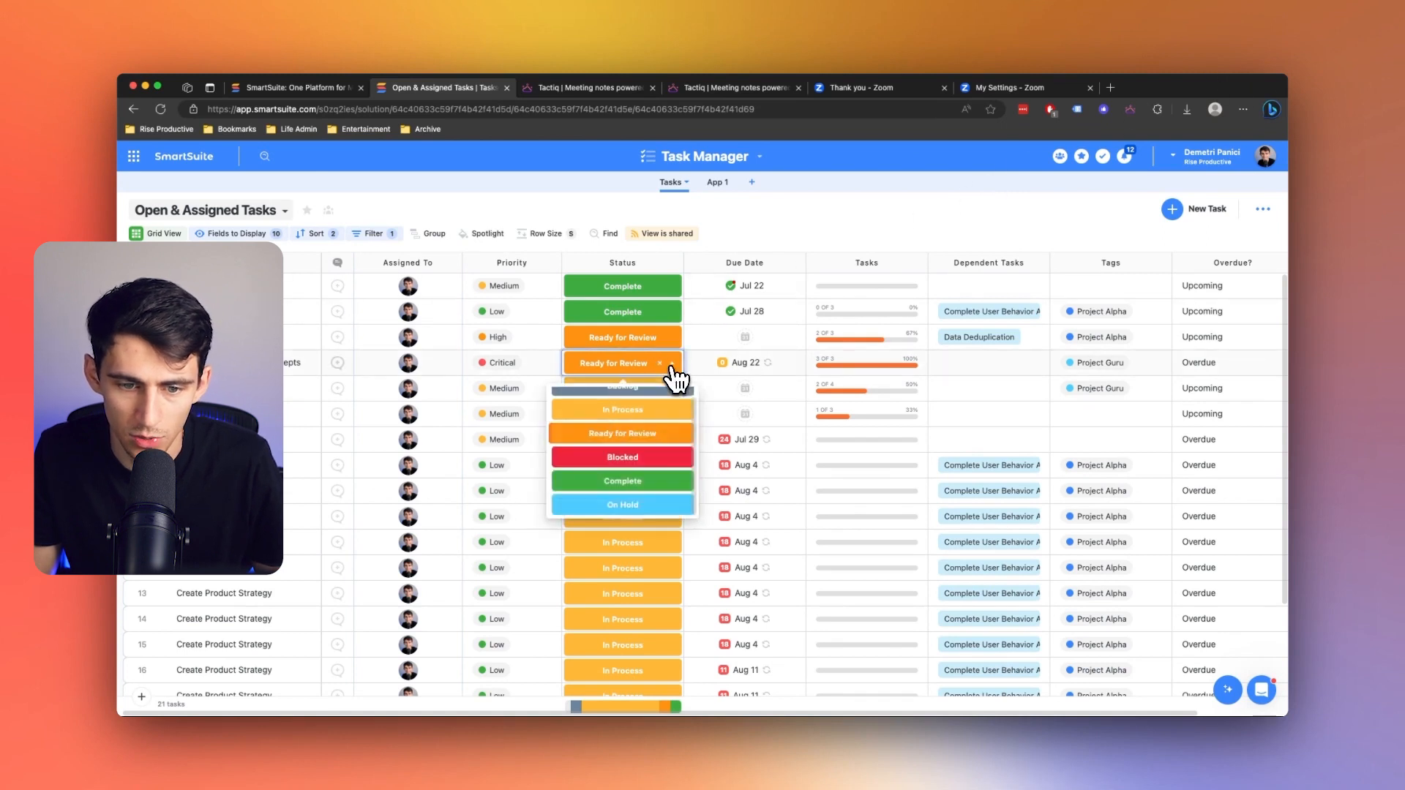
left_click(630, 492)
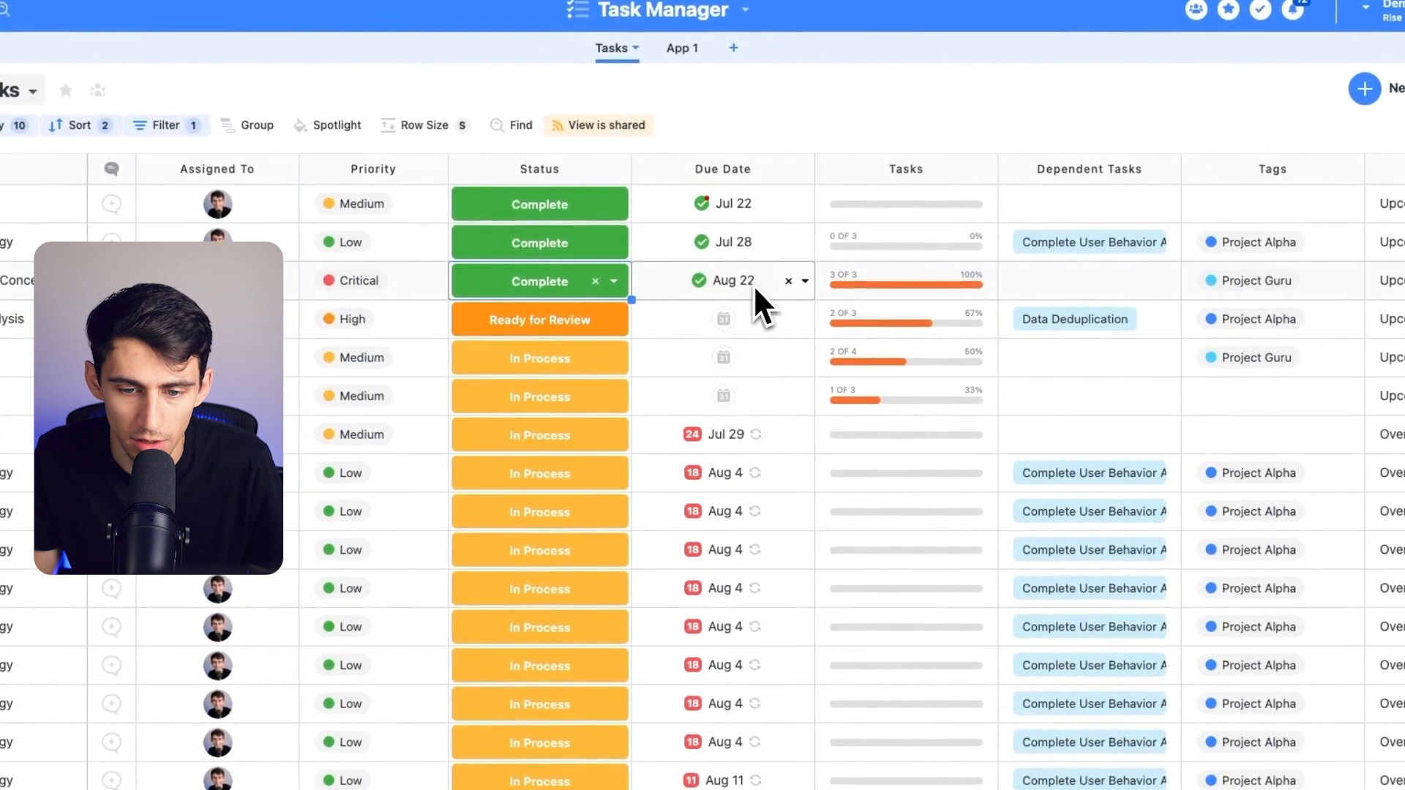
left_click(753, 284)
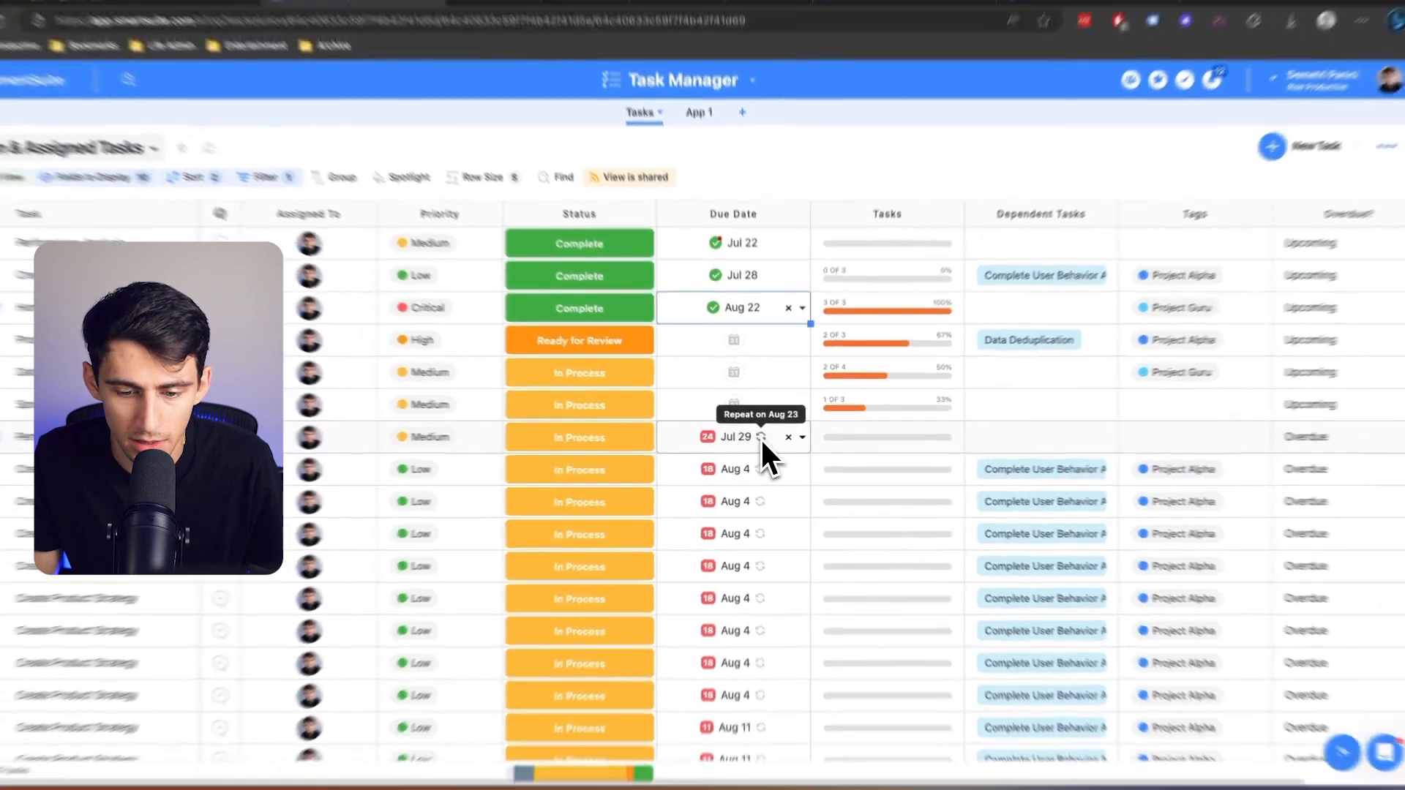
In the repeat settings of the Aug 29 Home Page Redesign Concepts task, set the status for new tasks to In Process
scroll(759, 435, "down", 5)
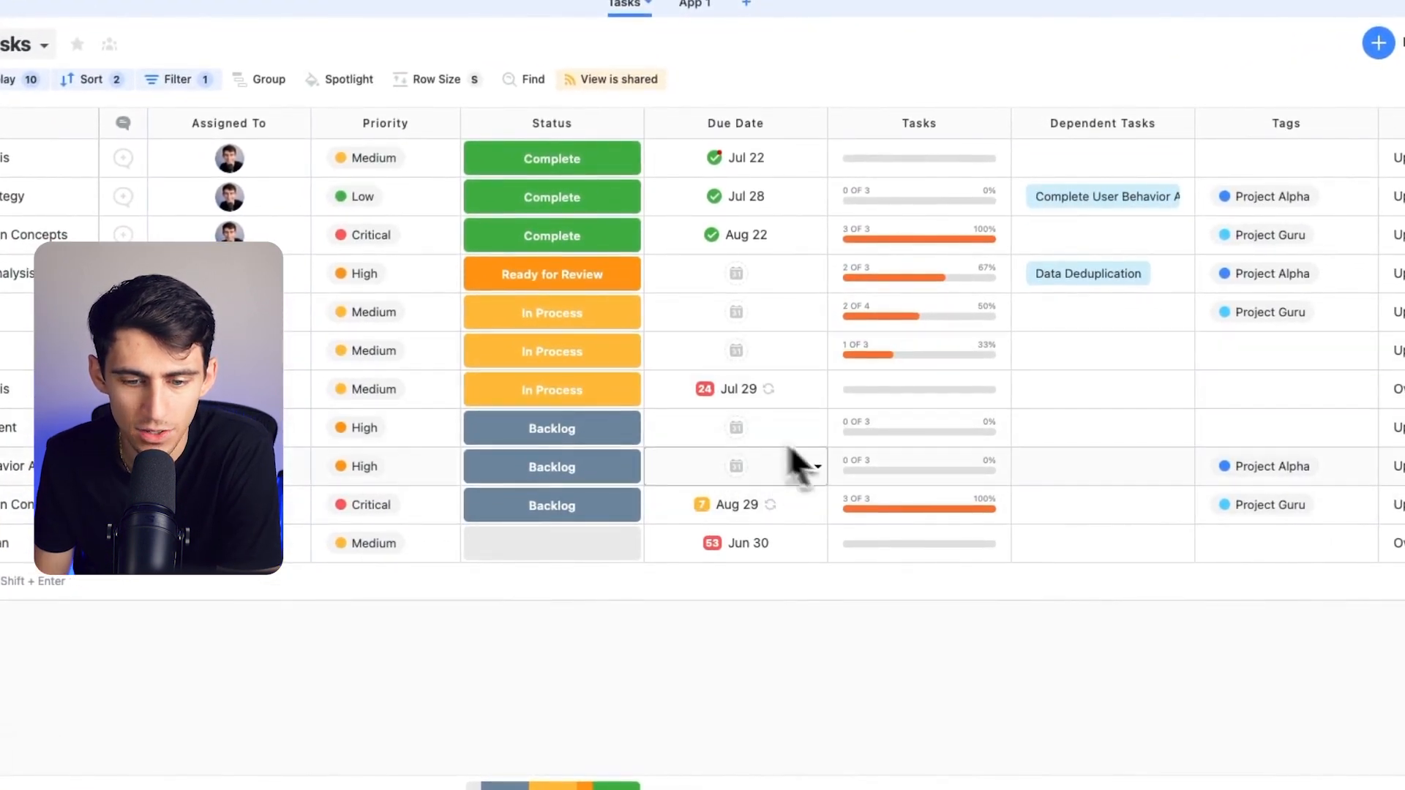
left_click(770, 505)
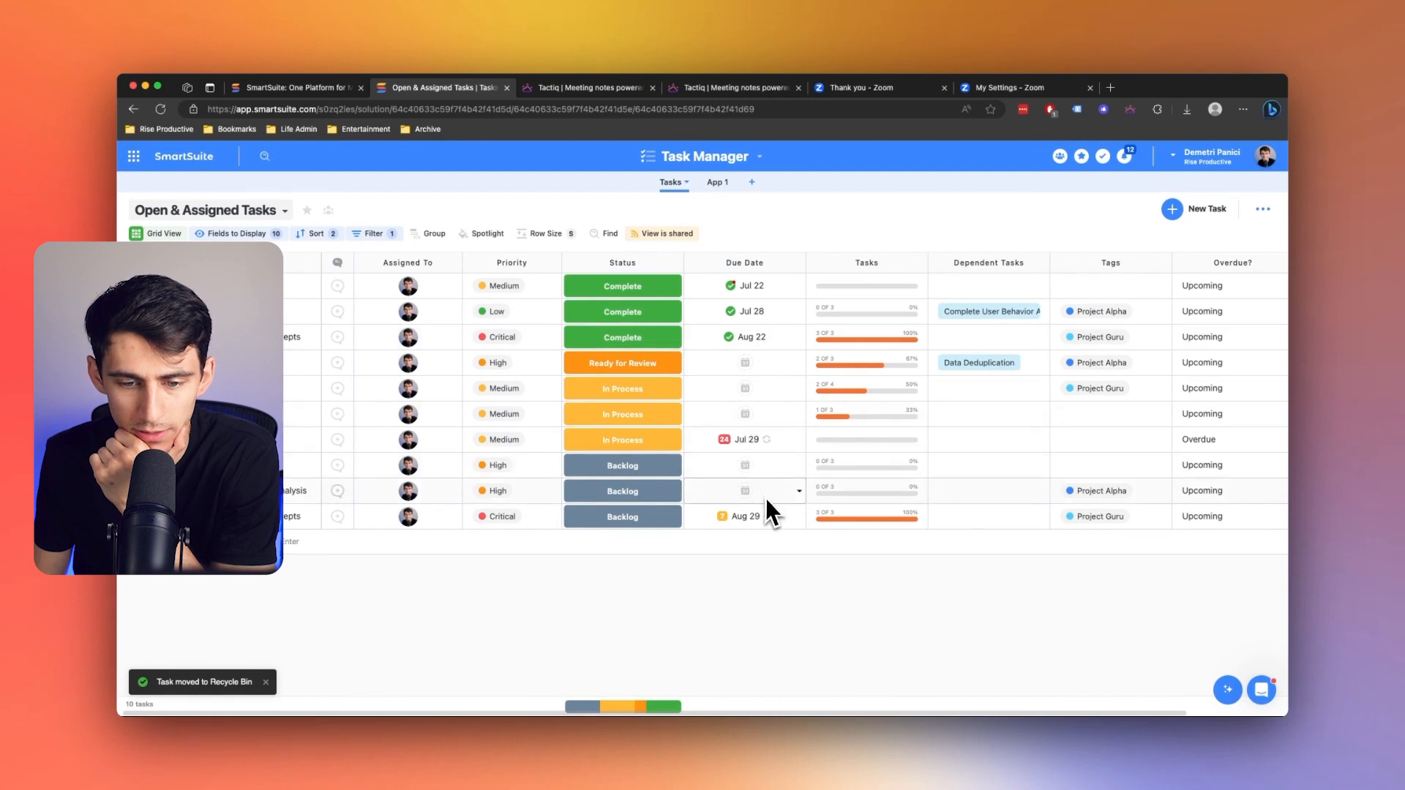
left_click(767, 521)
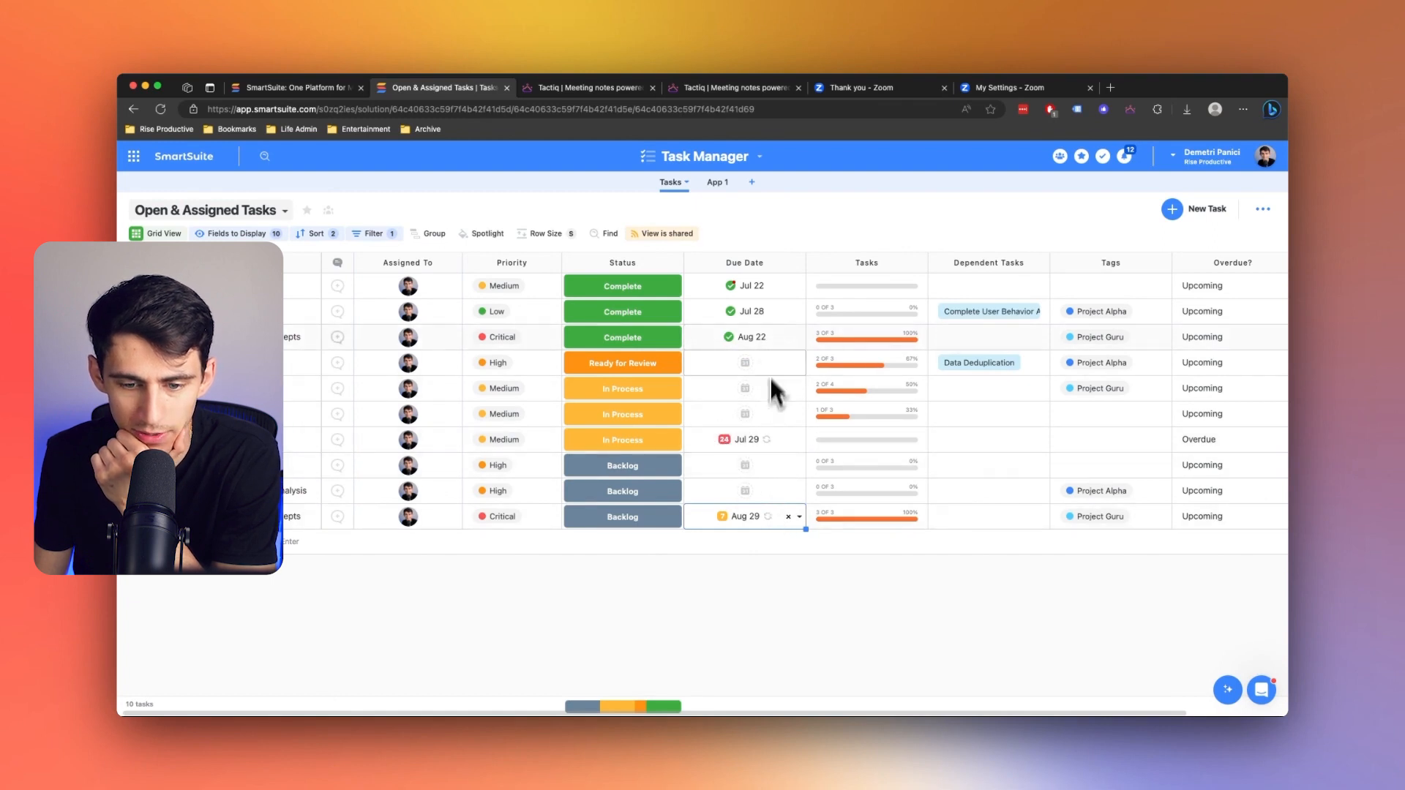
left_click(764, 519)
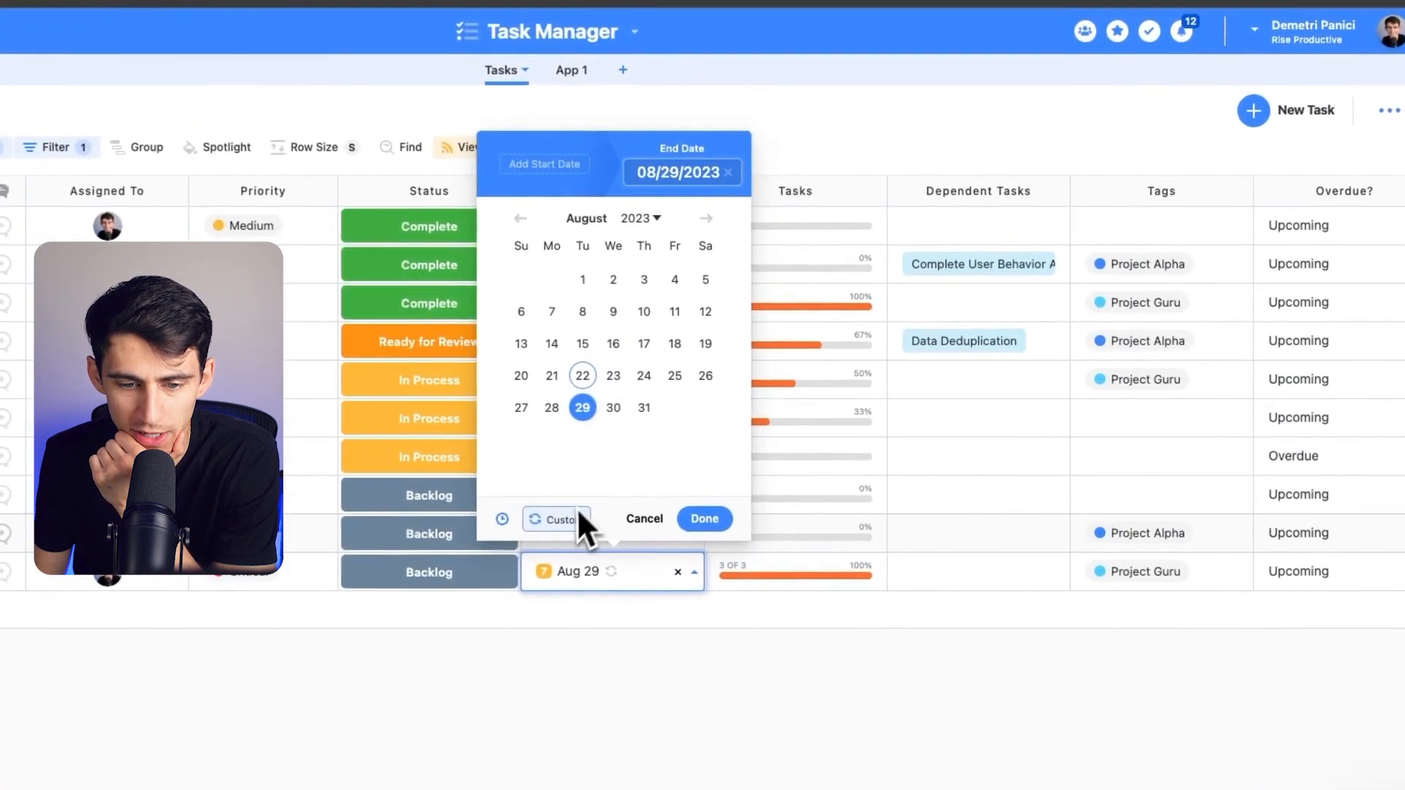
left_click(567, 521)
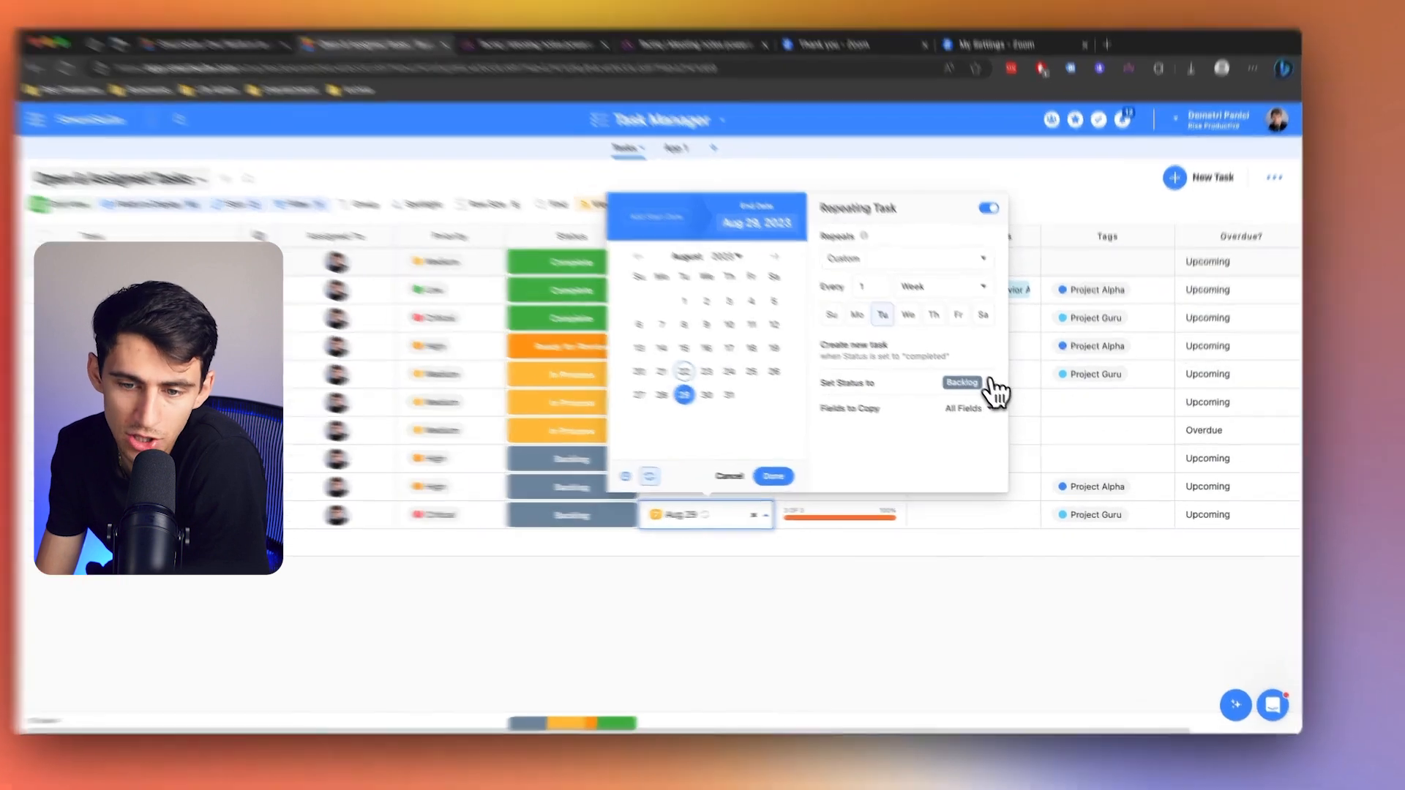
left_click(1004, 397)
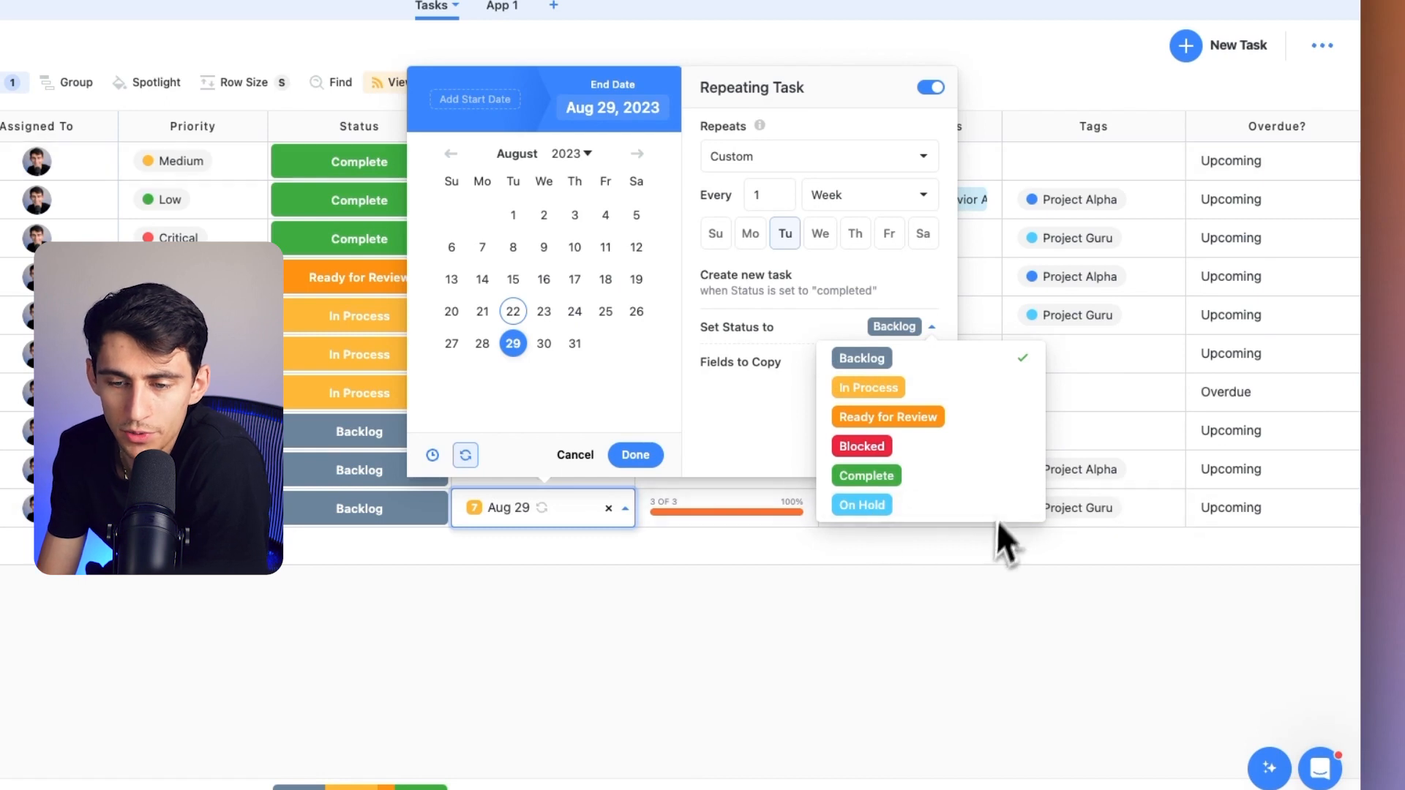
left_click(887, 387)
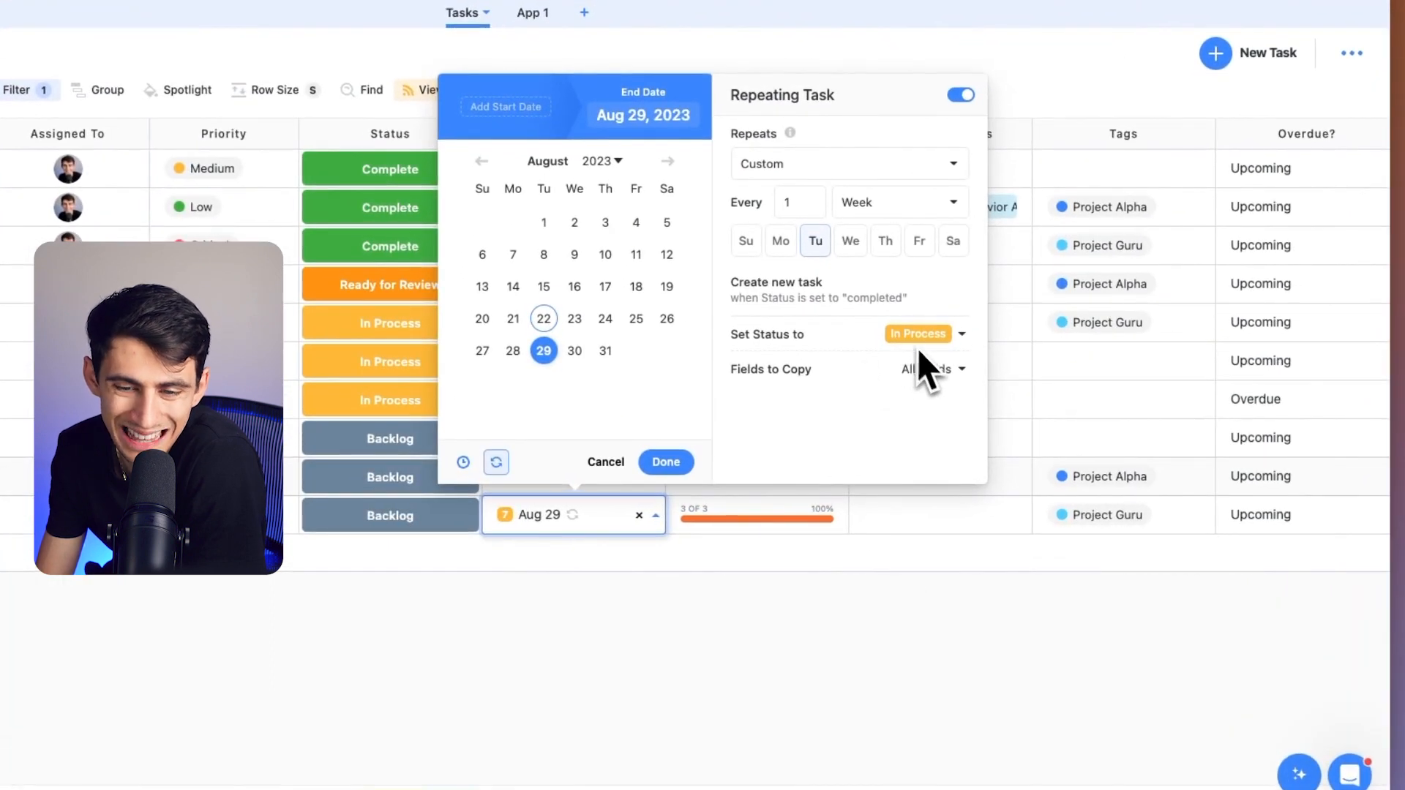
Exclude Notes from the fields copied to new repeats of the Aug 29 task and close its repeat settings
left_click(938, 369)
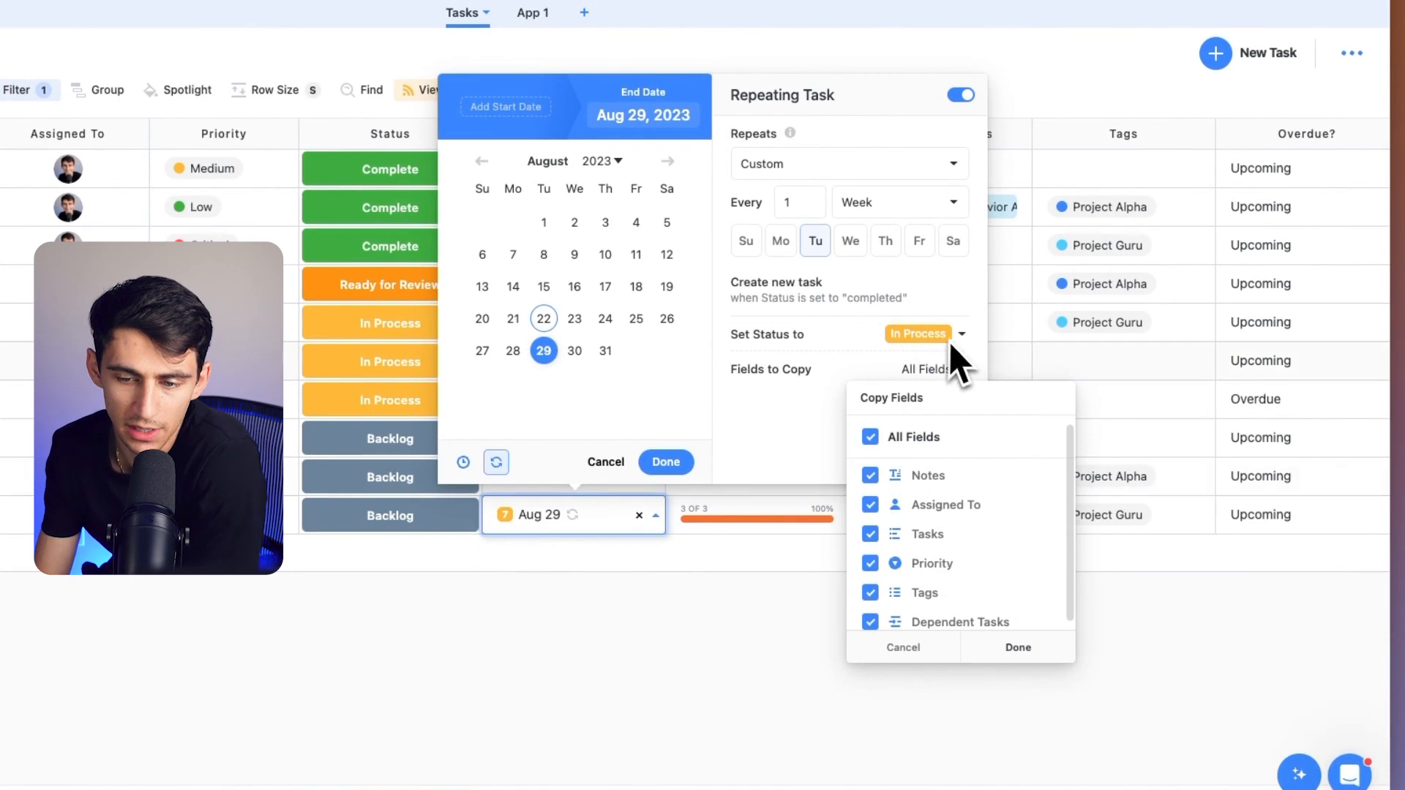
left_click(827, 457)
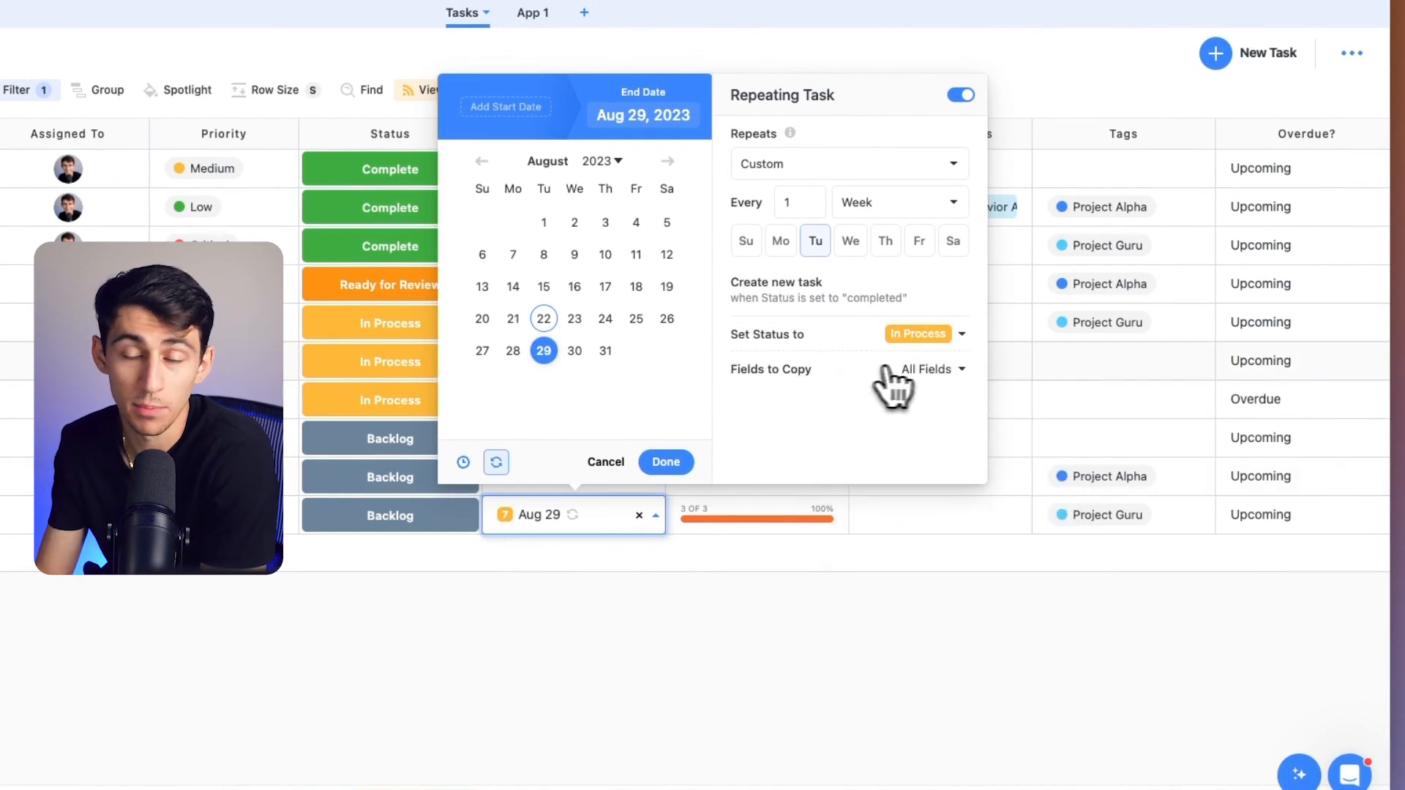
left_click(915, 369)
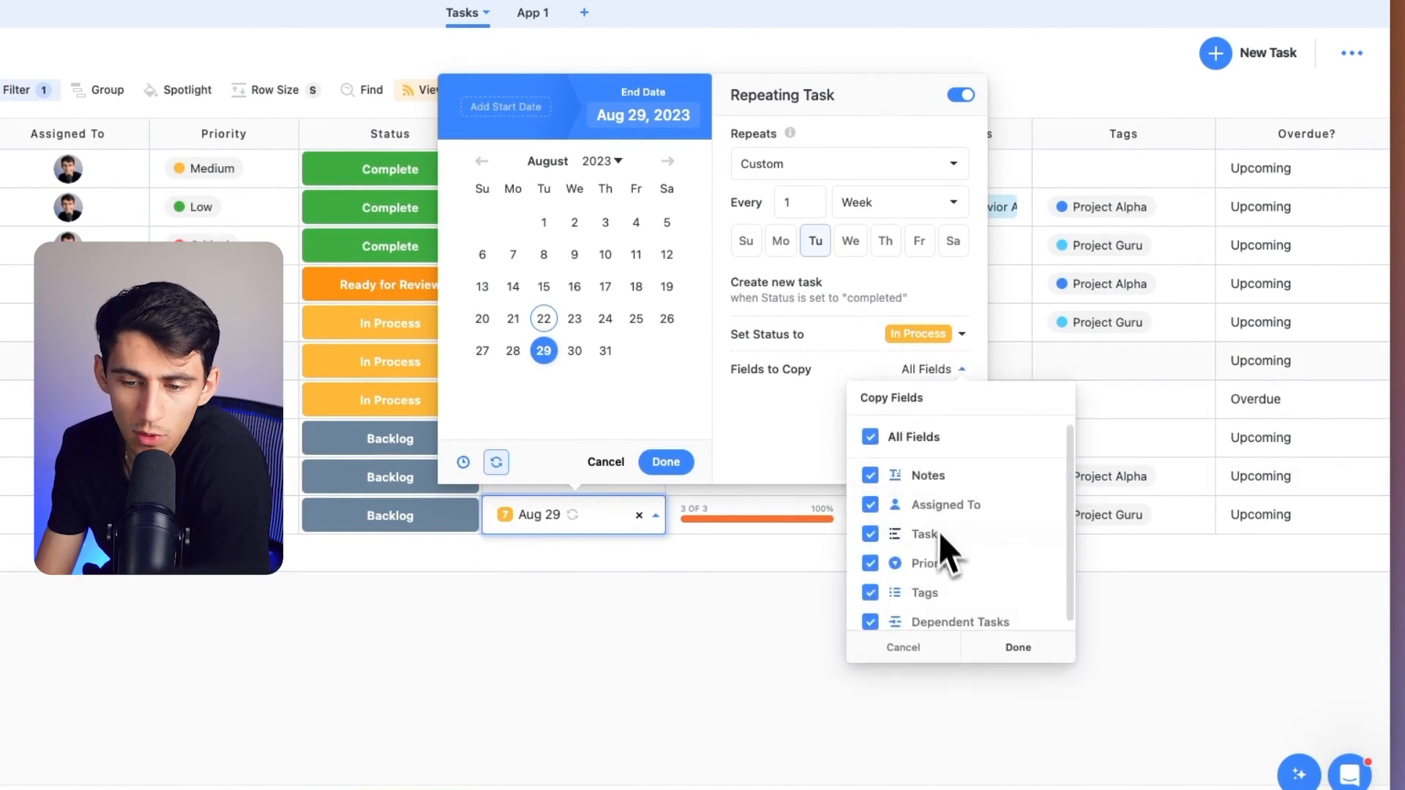
left_click(893, 475)
scroll(927, 563, "down", 1)
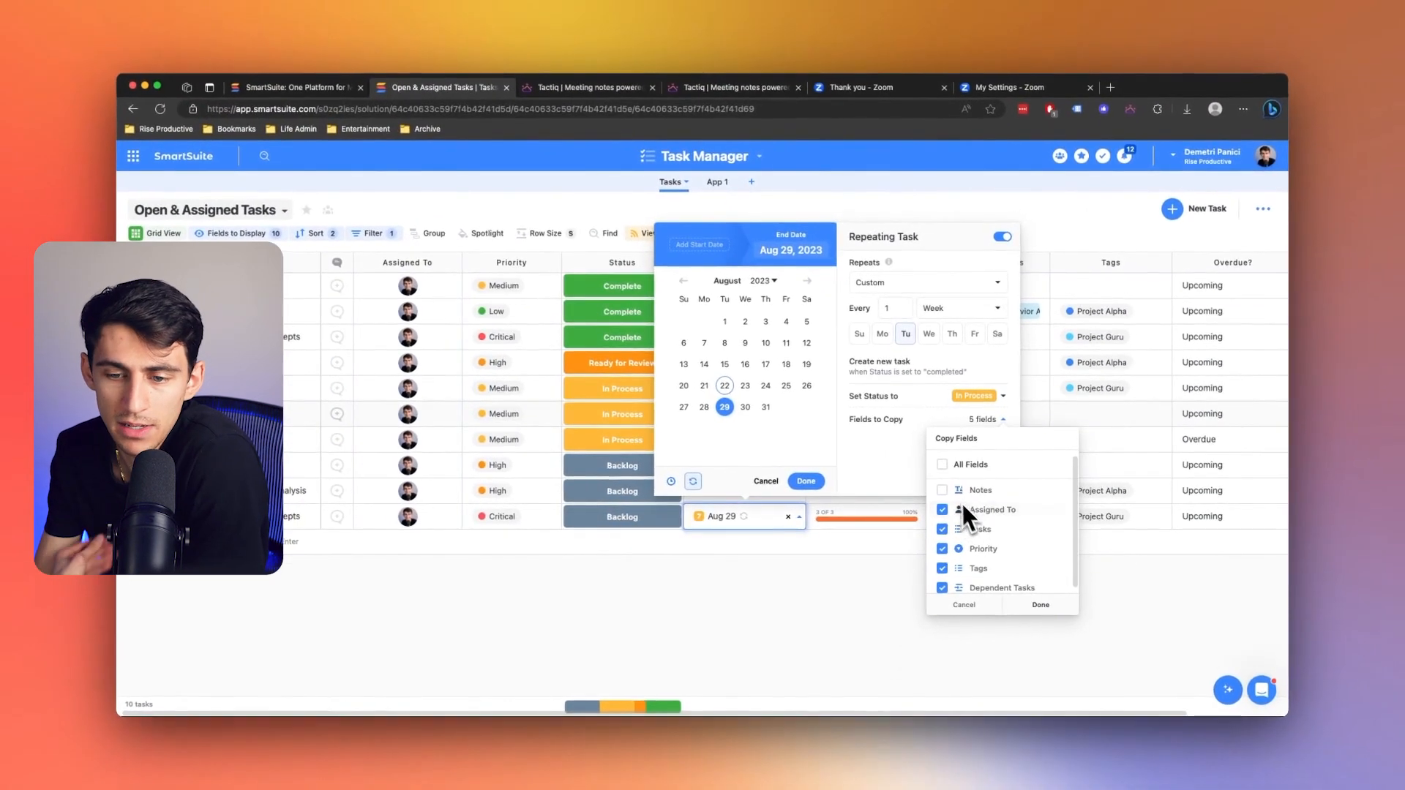
left_click(905, 440)
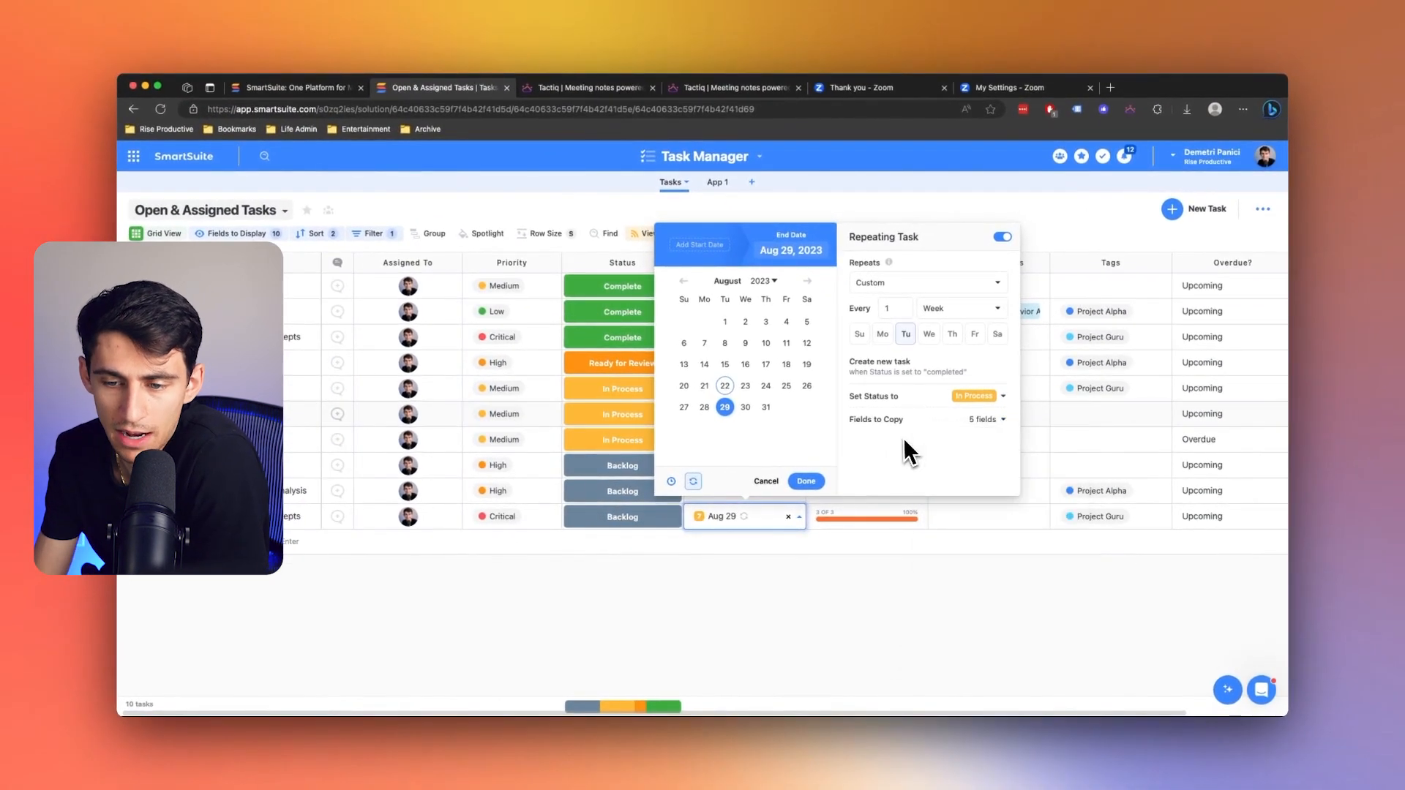
left_click(836, 606)
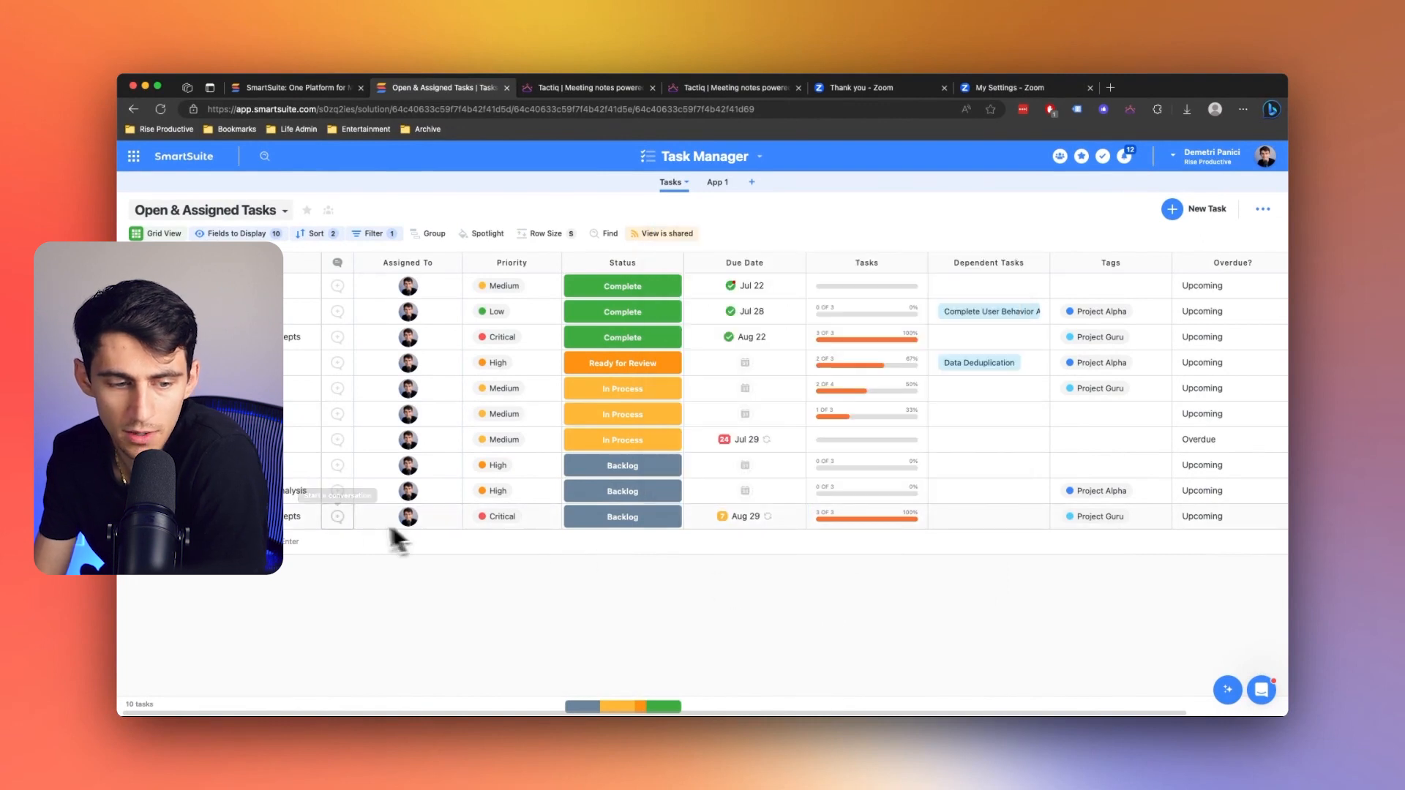
Add the note "Contextual notes that would be written down" to the Aug 29 task and rename it Home Page Redesign Concepts1
left_click(249, 517)
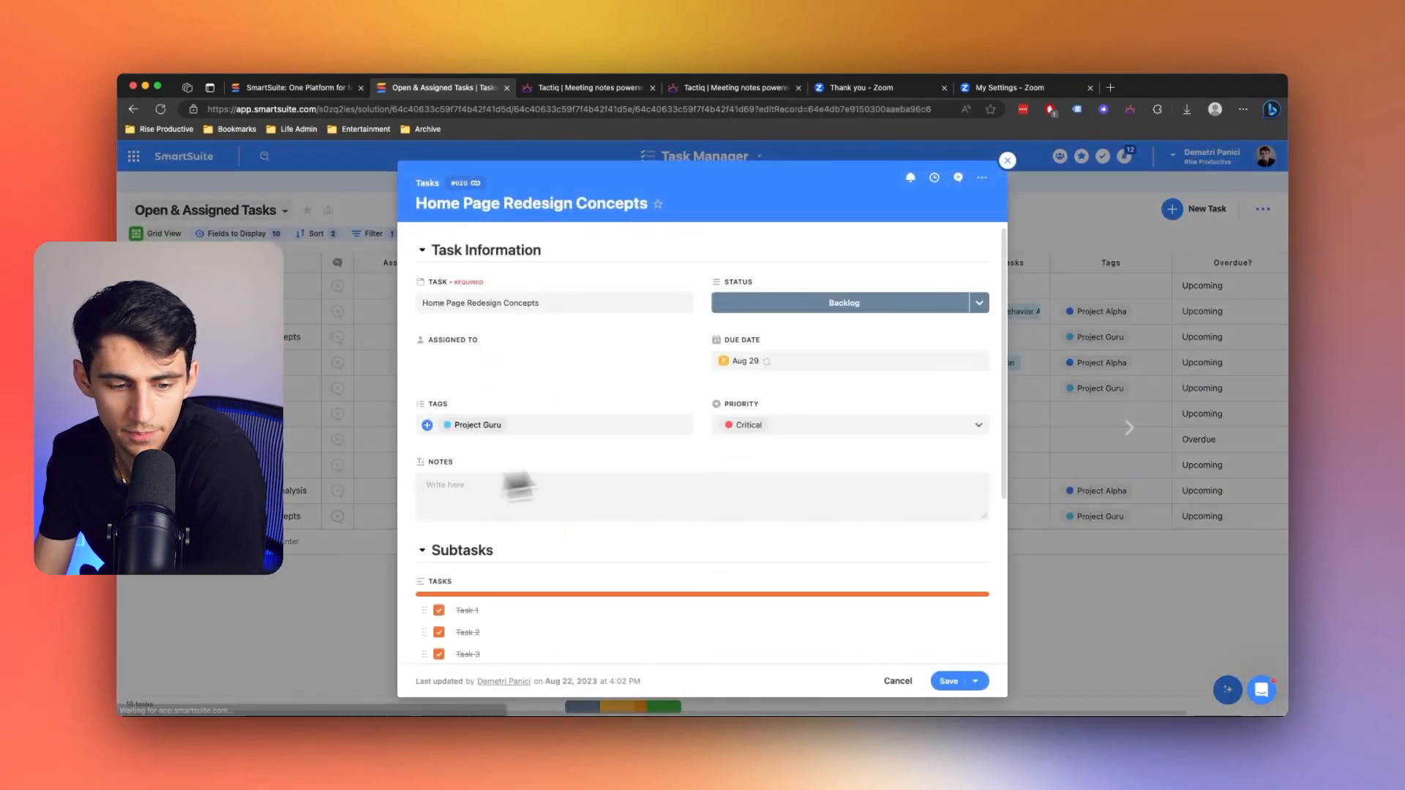
scroll(524, 388, "down", 4)
scroll(590, 426, "up", 2)
left_click(542, 376)
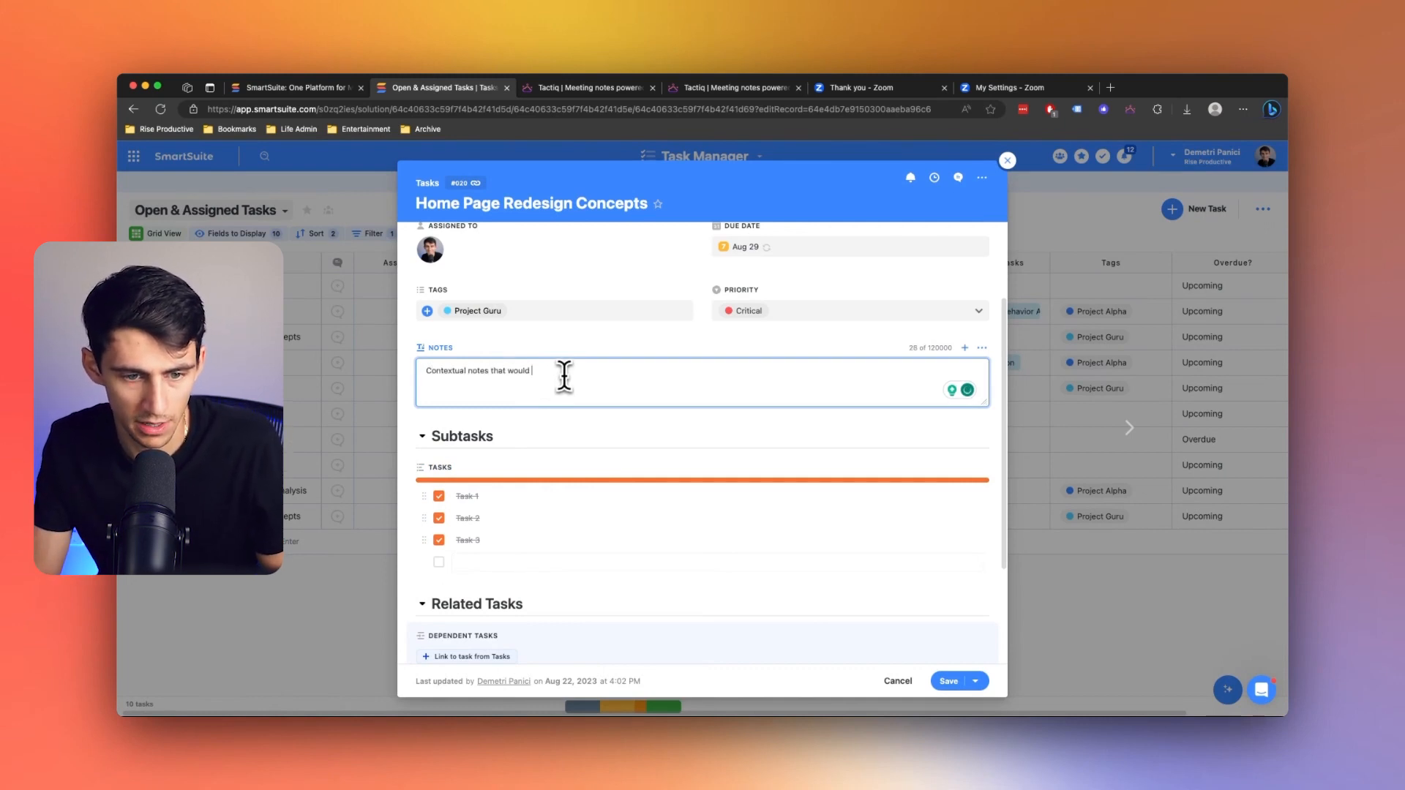
type("Contextual notes that would be written down")
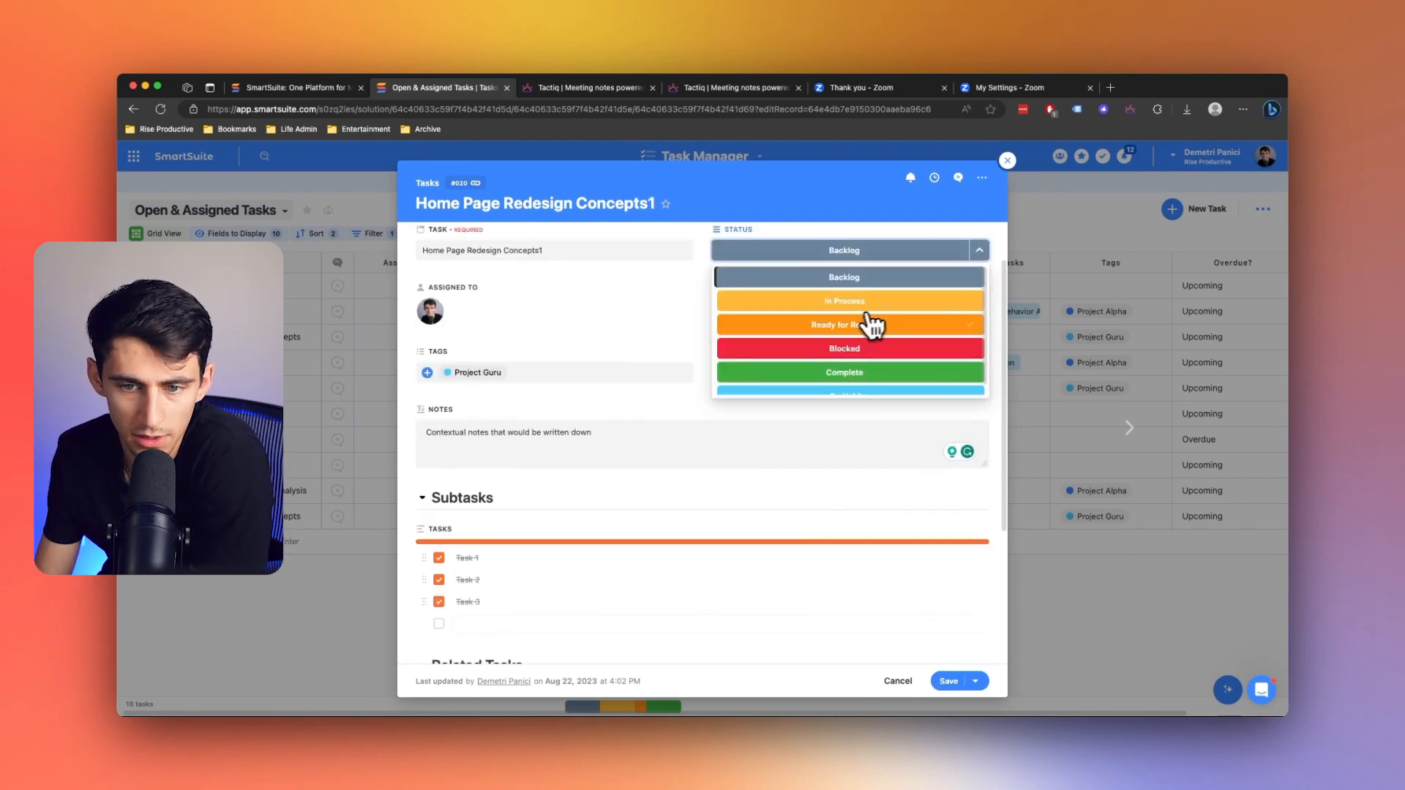
Set the status of Home Page Redesign Concepts1 to In Process and save the task
left_click(871, 322)
left_click(941, 681)
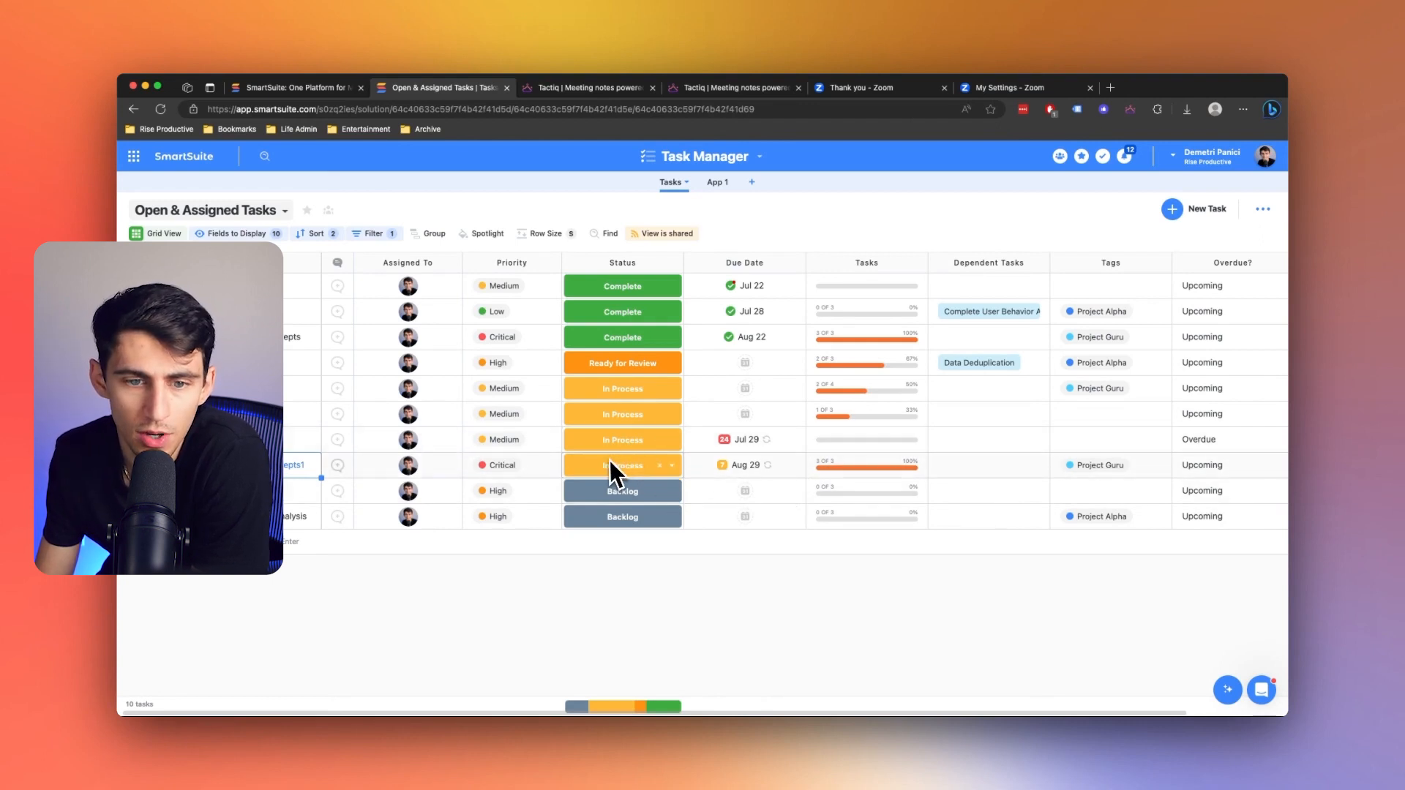
Filter the Open & Assigned Tasks view by Status so that Complete tasks are excluded
left_click(384, 235)
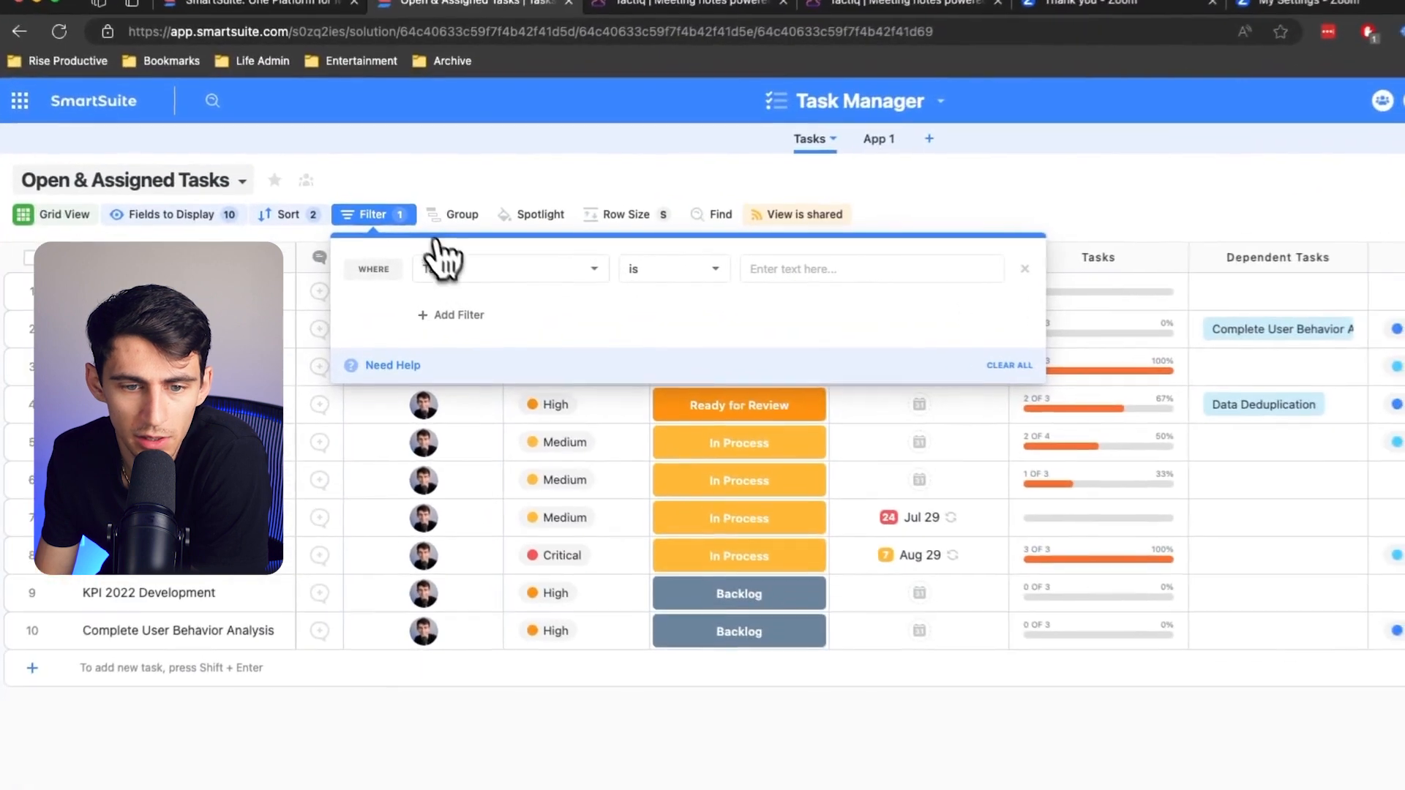
left_click(441, 265)
type("status")
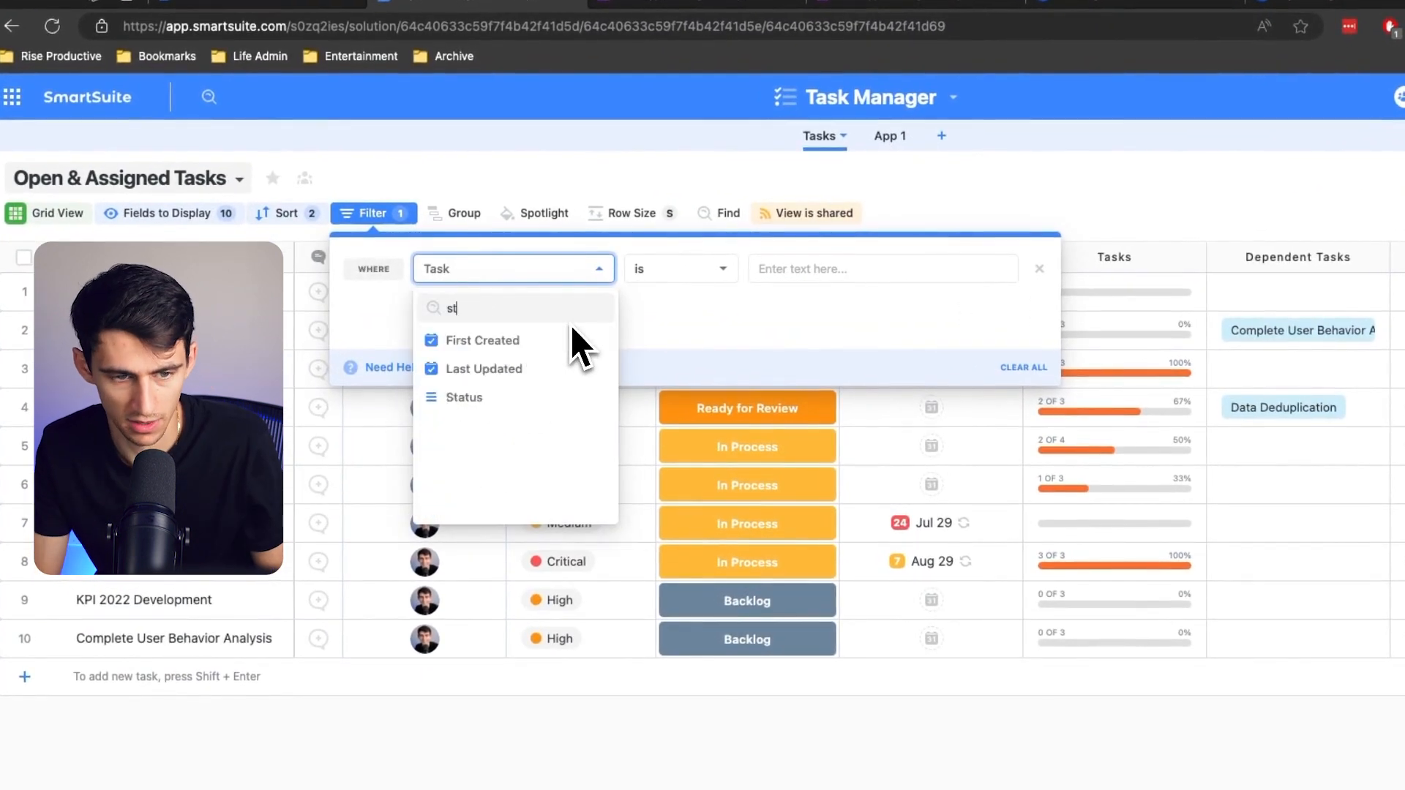
left_click(576, 341)
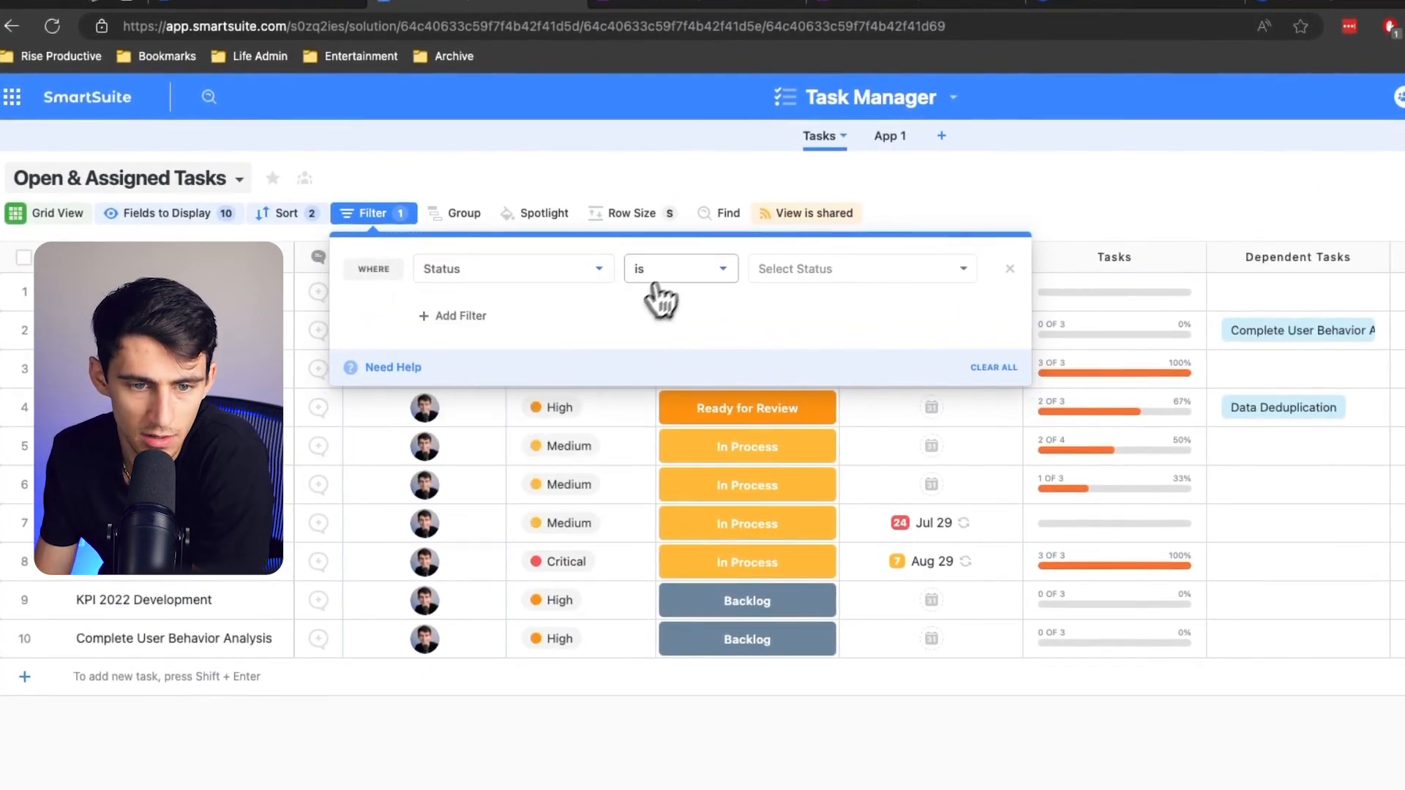
left_click(655, 274)
left_click(661, 334)
left_click(810, 271)
left_click(812, 445)
left_click(896, 688)
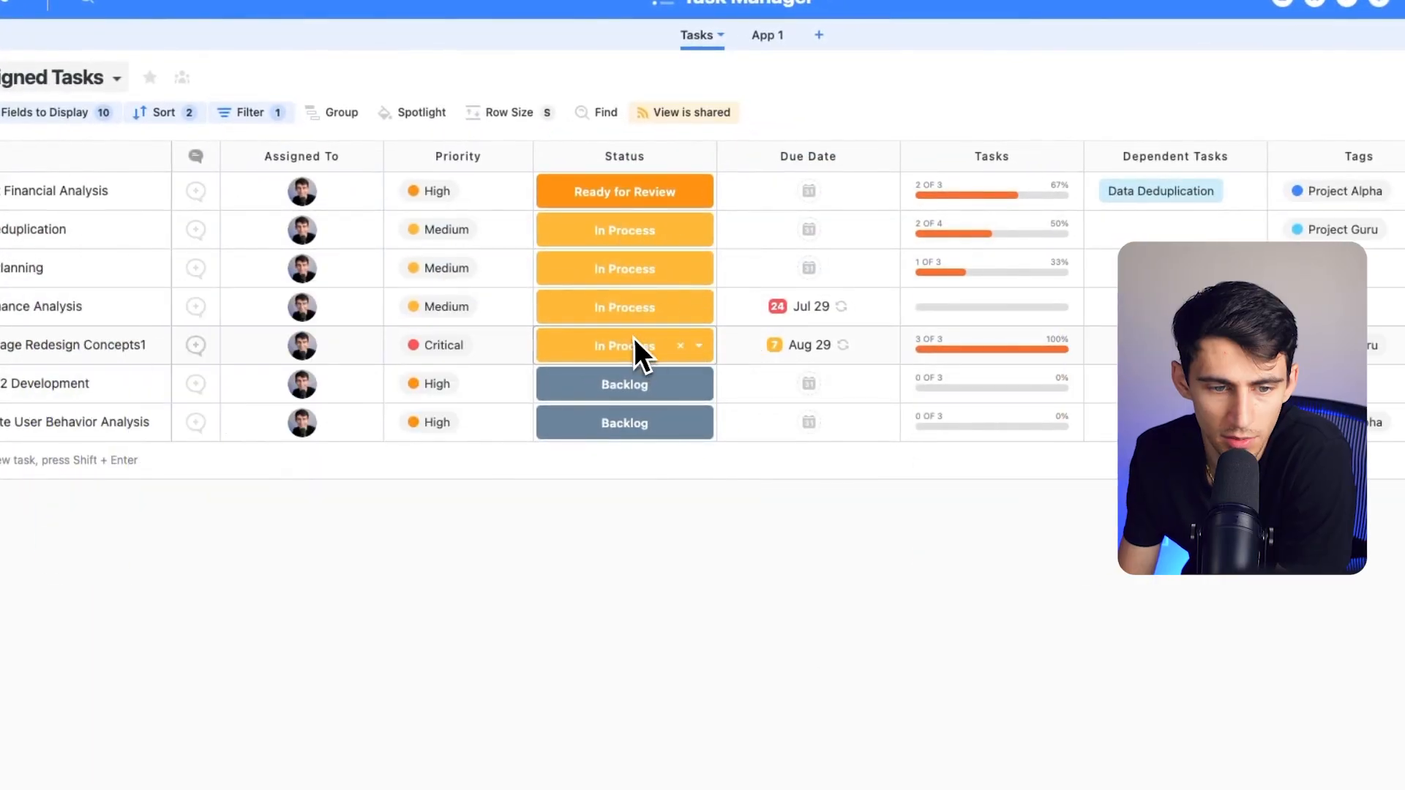
Change the status of the Home Page Redesign Concepts1 task to Complete
left_click(700, 347)
left_click(98, 347)
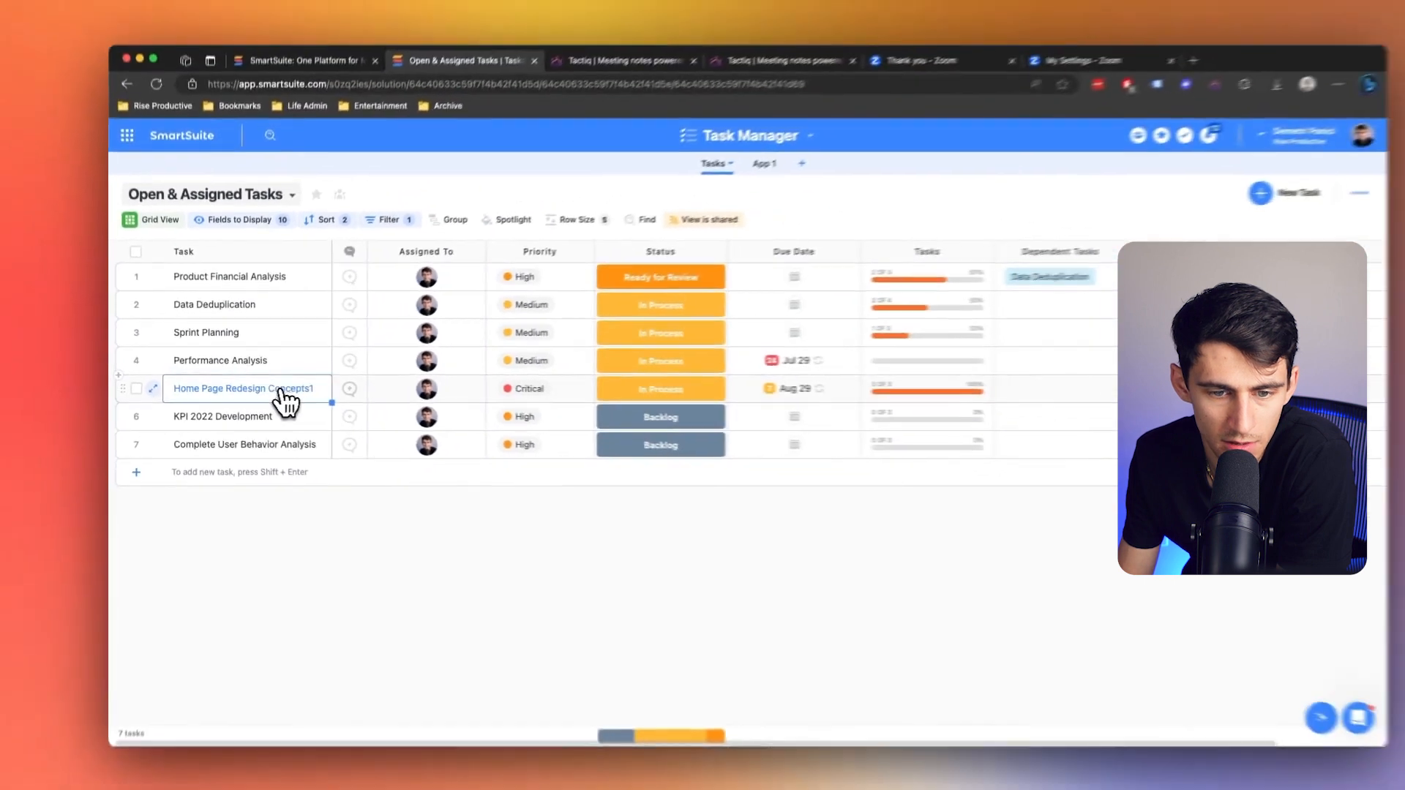
left_click(661, 389)
left_click(678, 506)
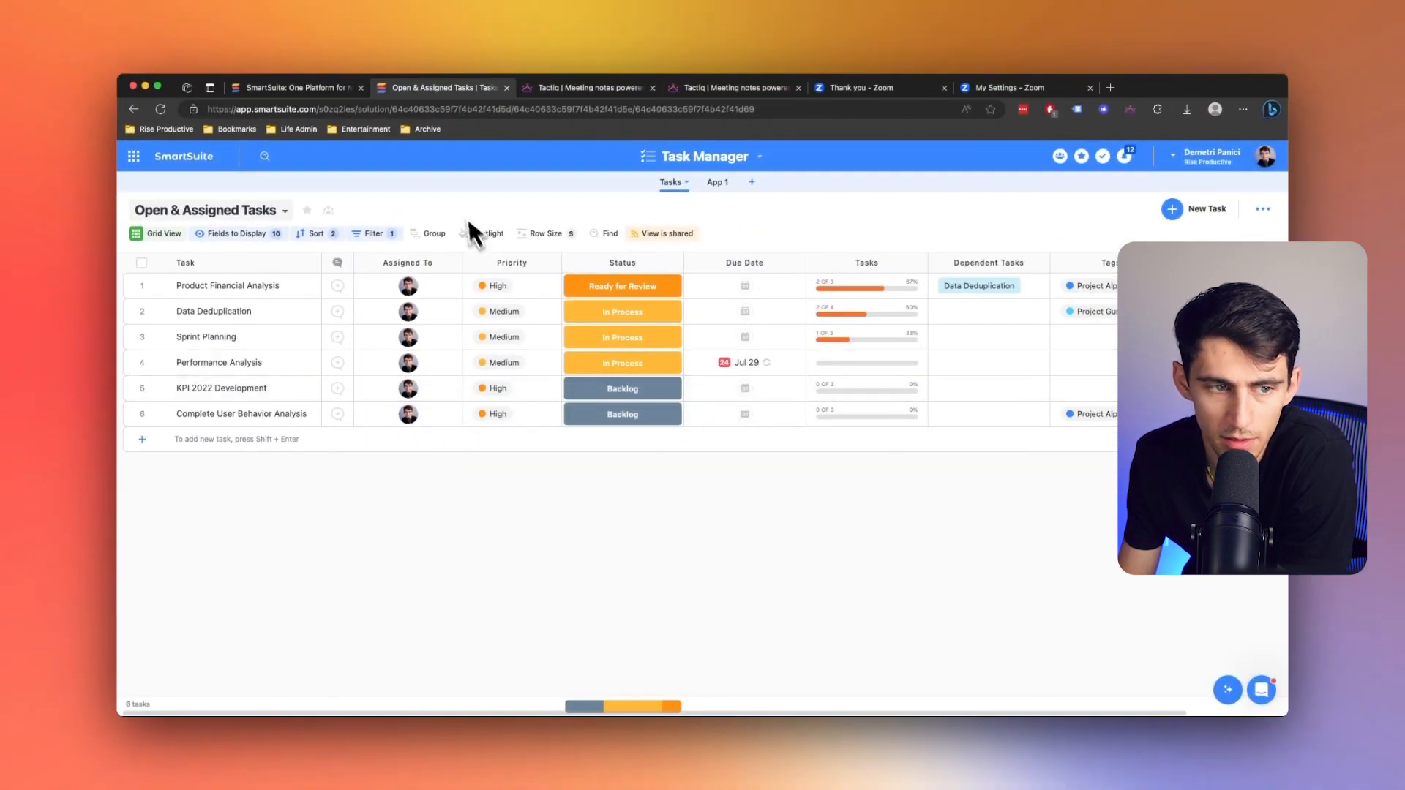
Switch from the open tasks to the Completed Tasks view to examine the finished tasks
left_click(265, 213)
left_click(205, 277)
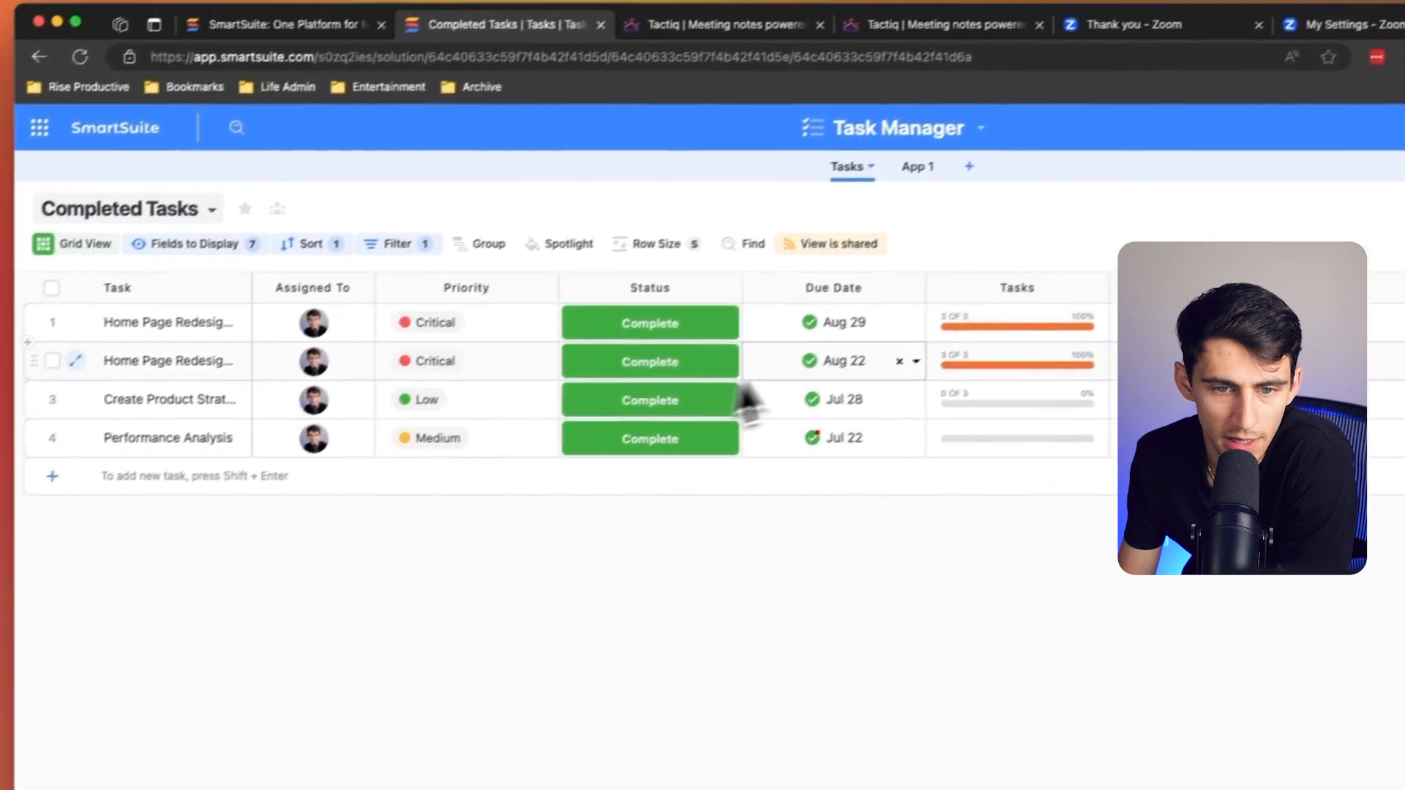
Switch to the Open & Assigned Tasks view and examine the details and subtasks of the recurring Home Page Redesign Concepts1 task
left_click(172, 211)
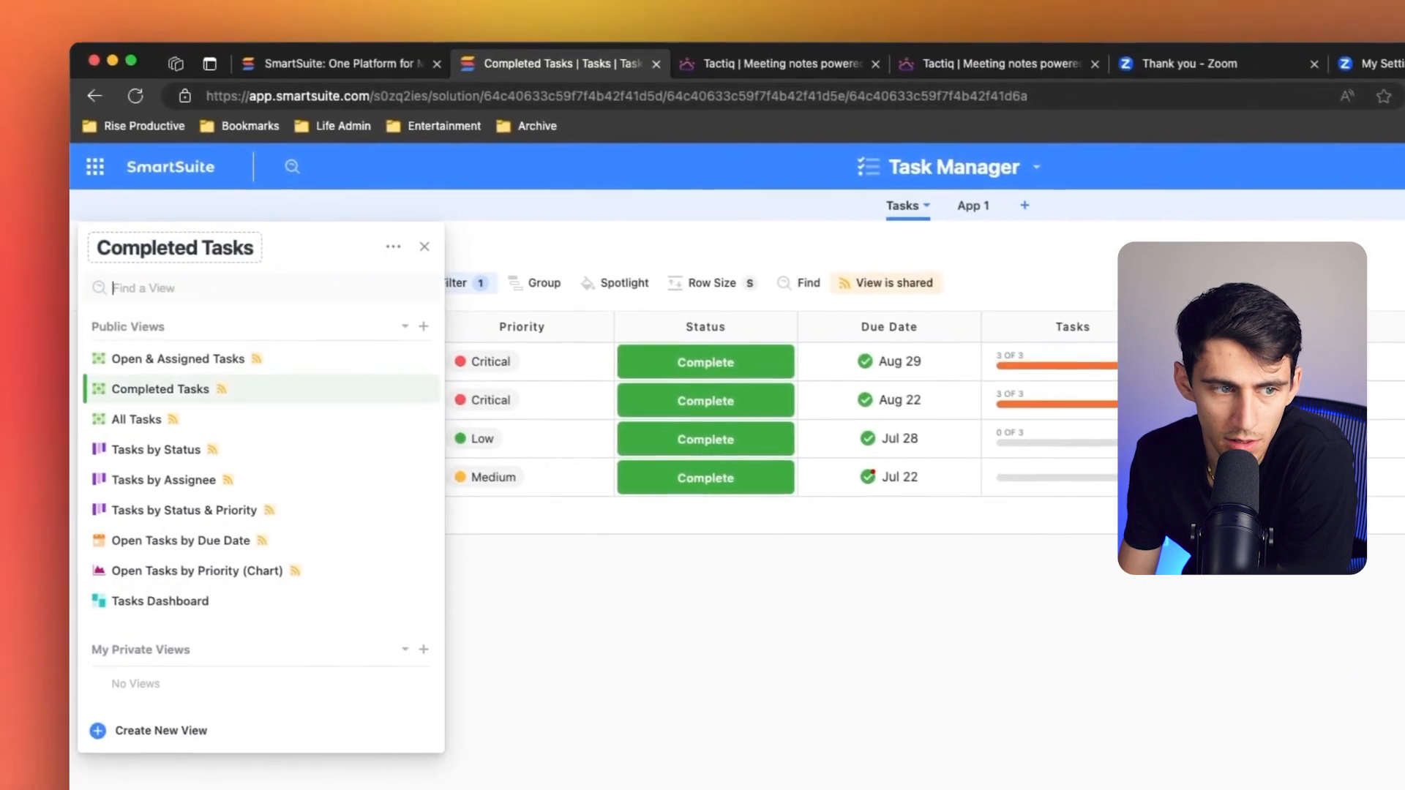
left_click(157, 359)
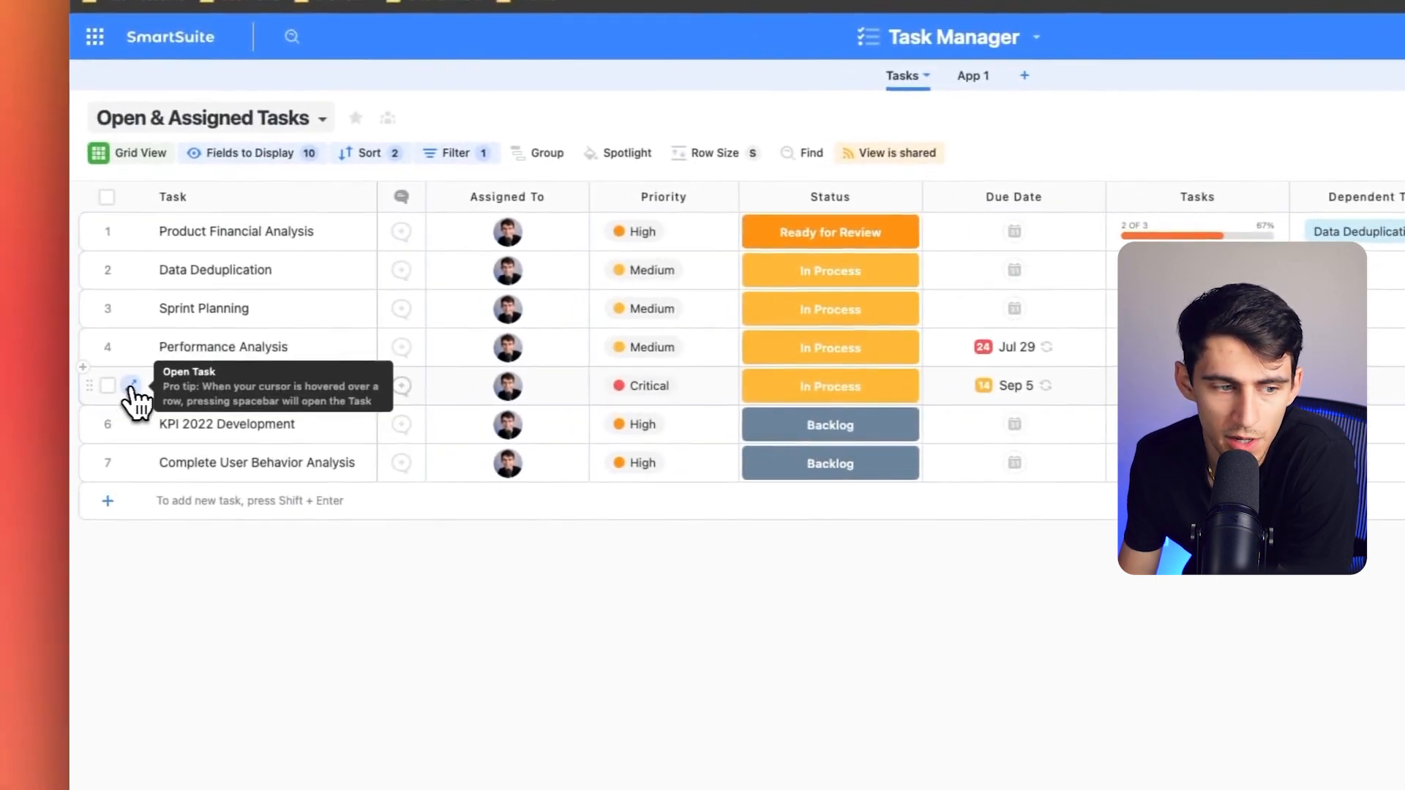
left_click(132, 385)
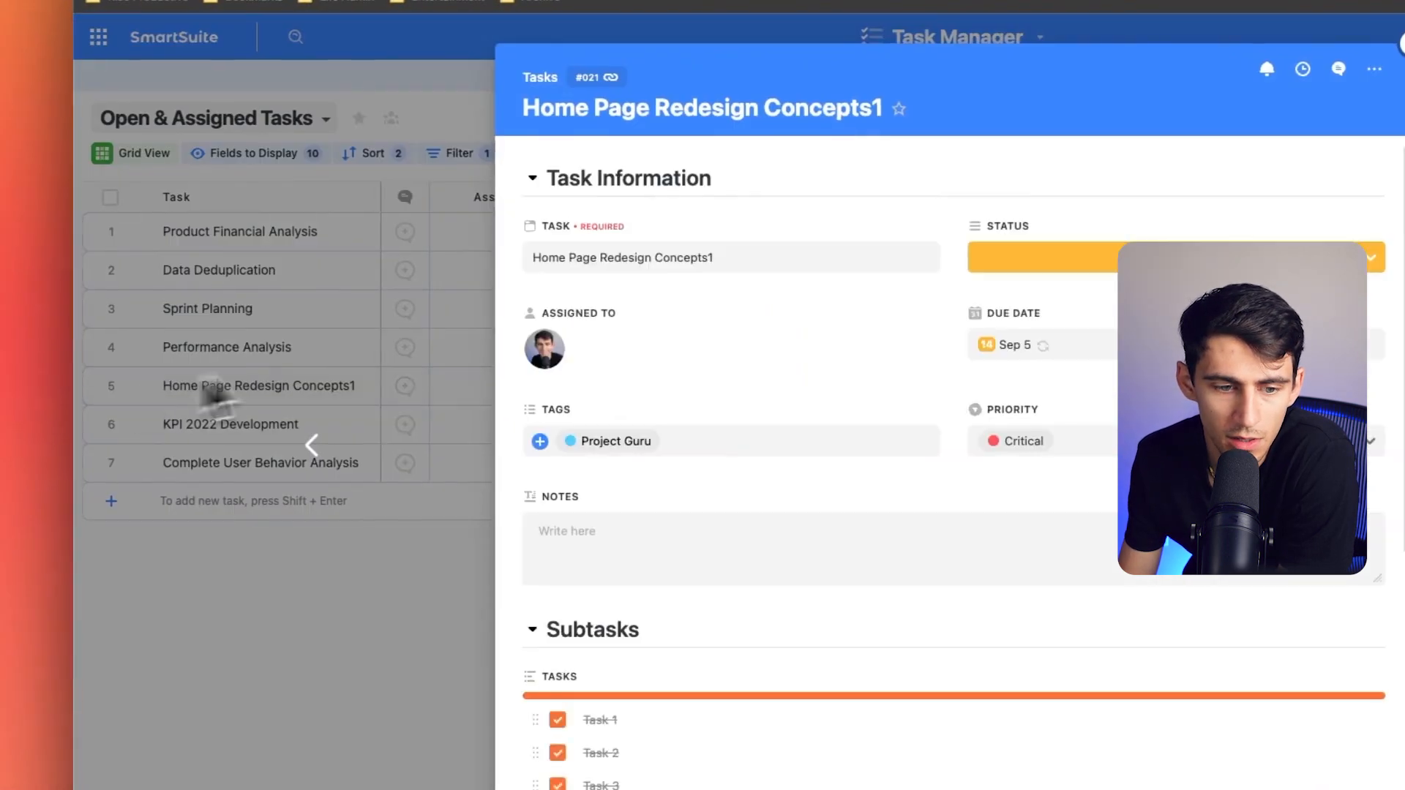
scroll(849, 468, "down", 5)
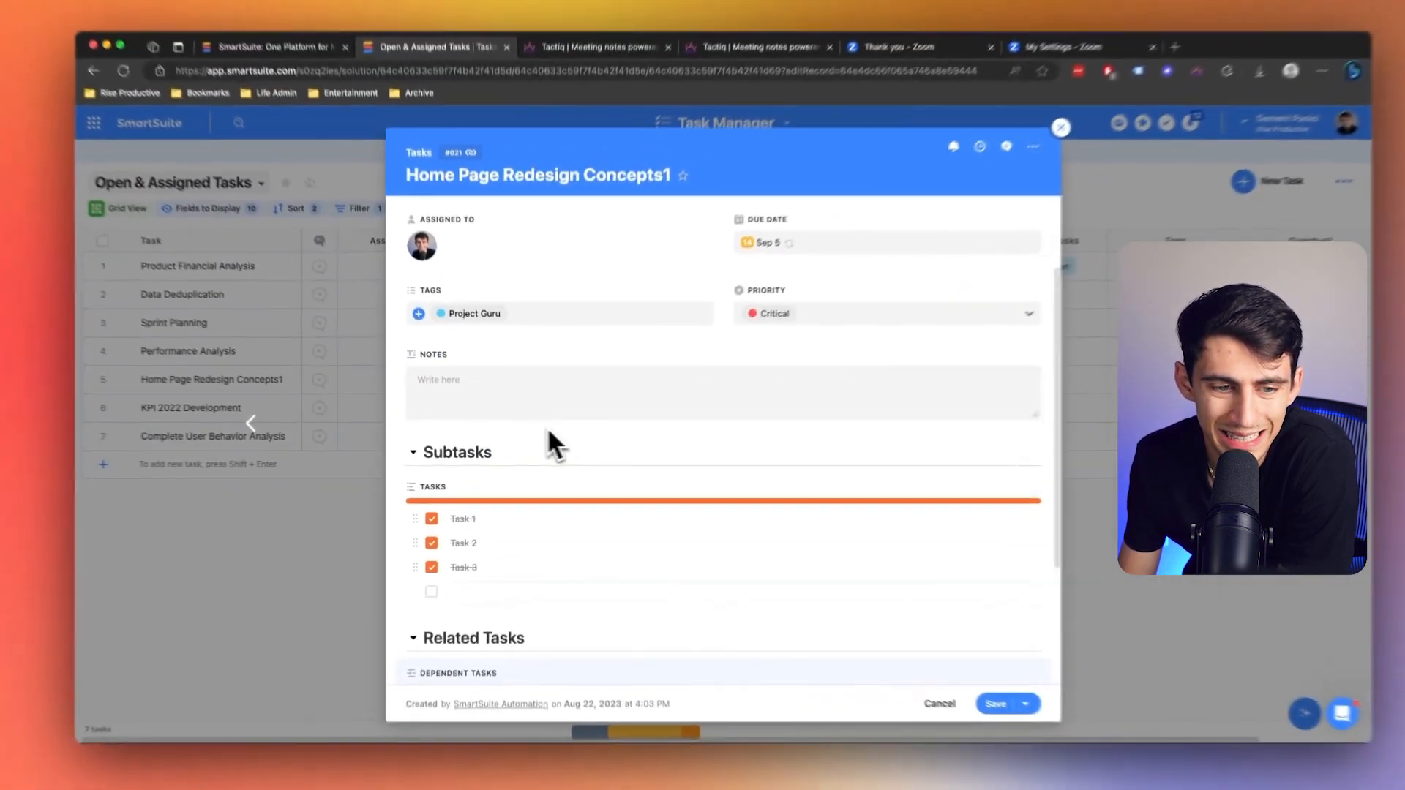
scroll(513, 409, "up", 5)
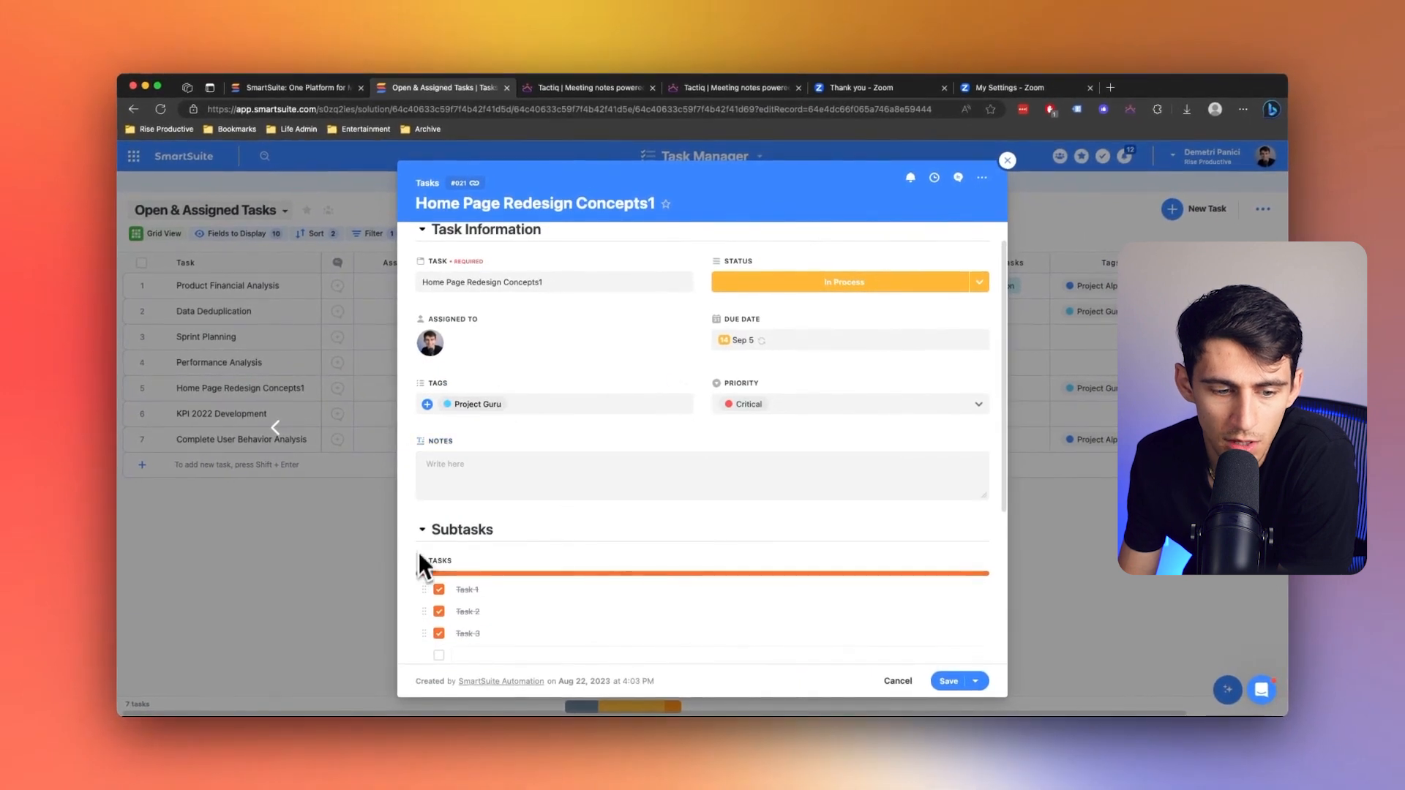
scroll(446, 560, "down", 1)
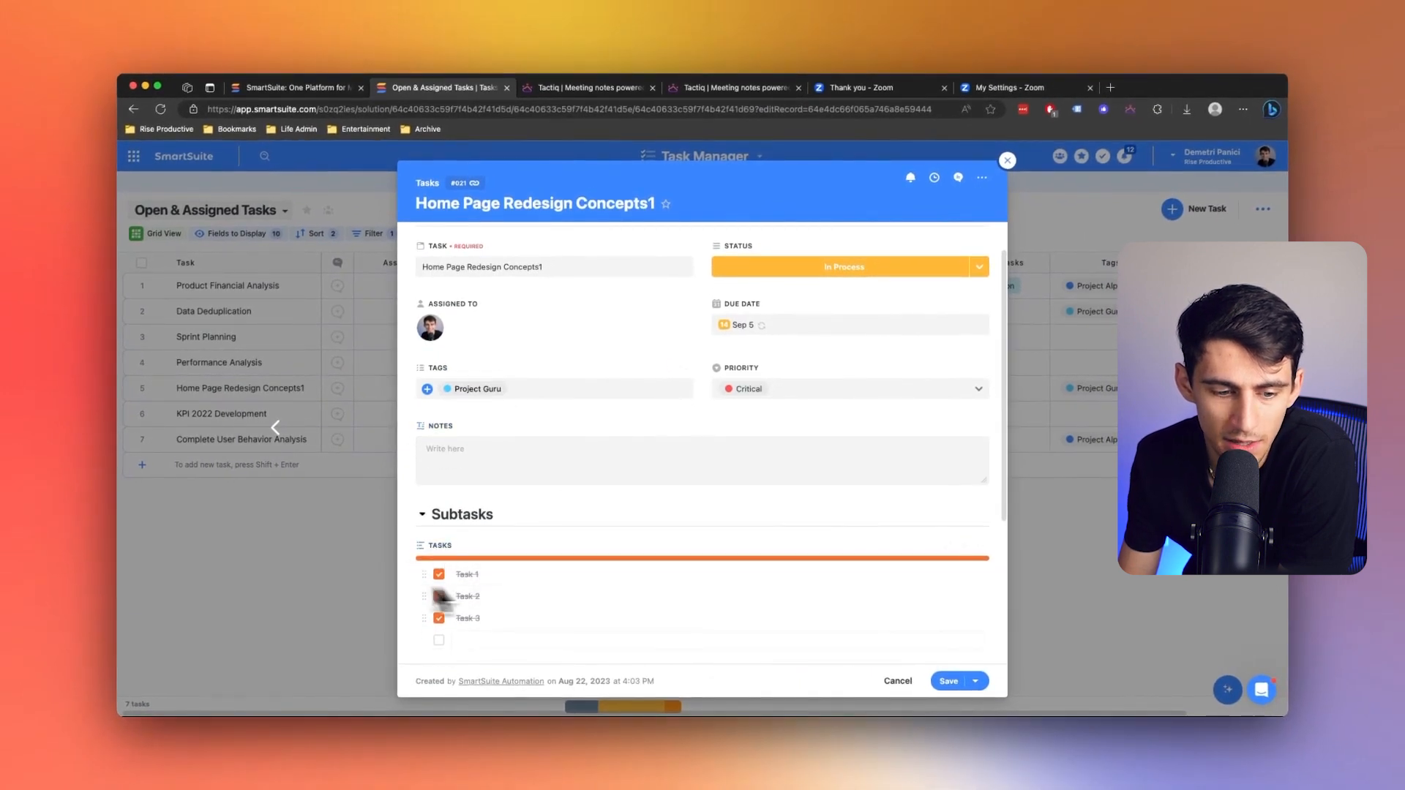
left_click(355, 580)
Open the due date's repeat settings for Home Page Redesign Concepts1 and read when a new task gets created
left_click(764, 394)
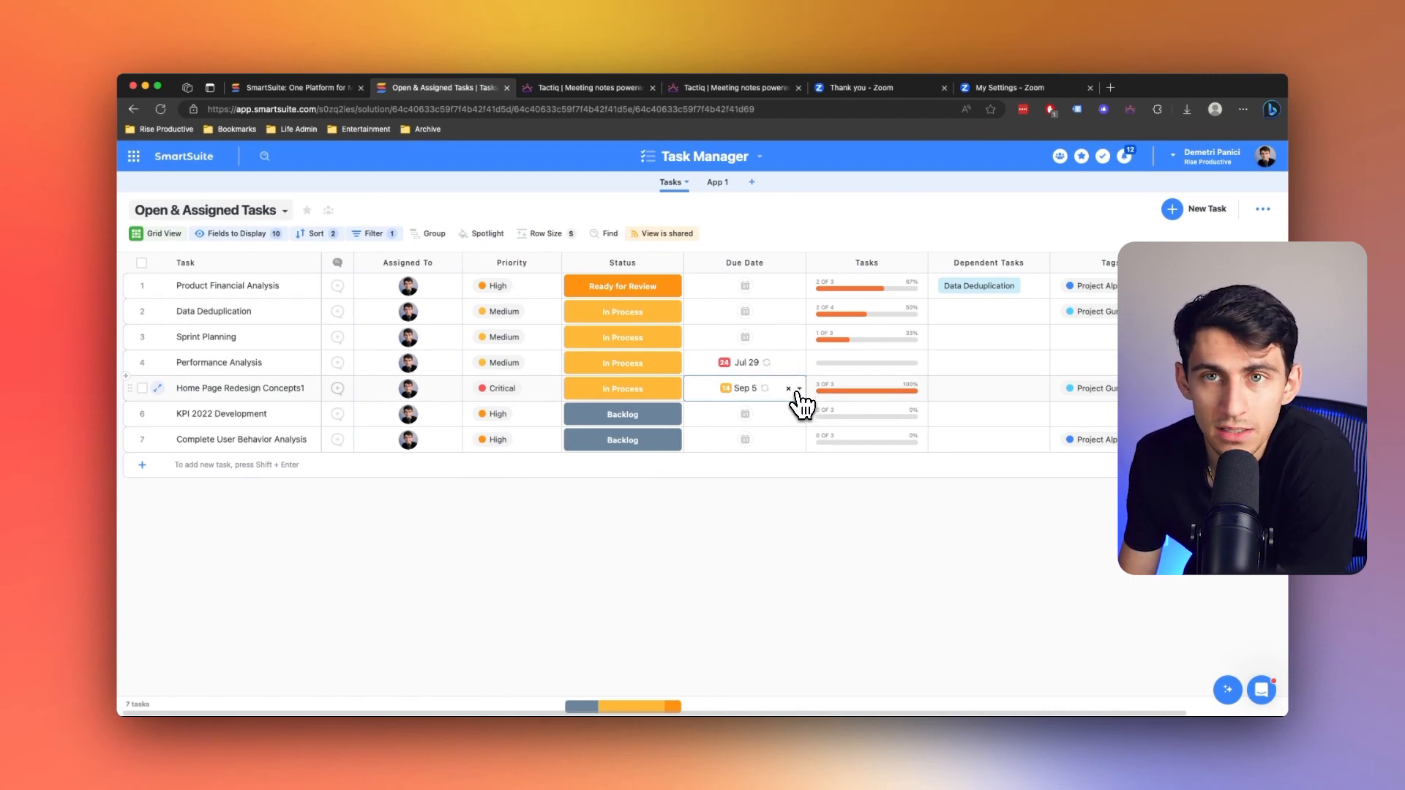
left_click(799, 390)
left_click_drag(851, 549, 986, 580)
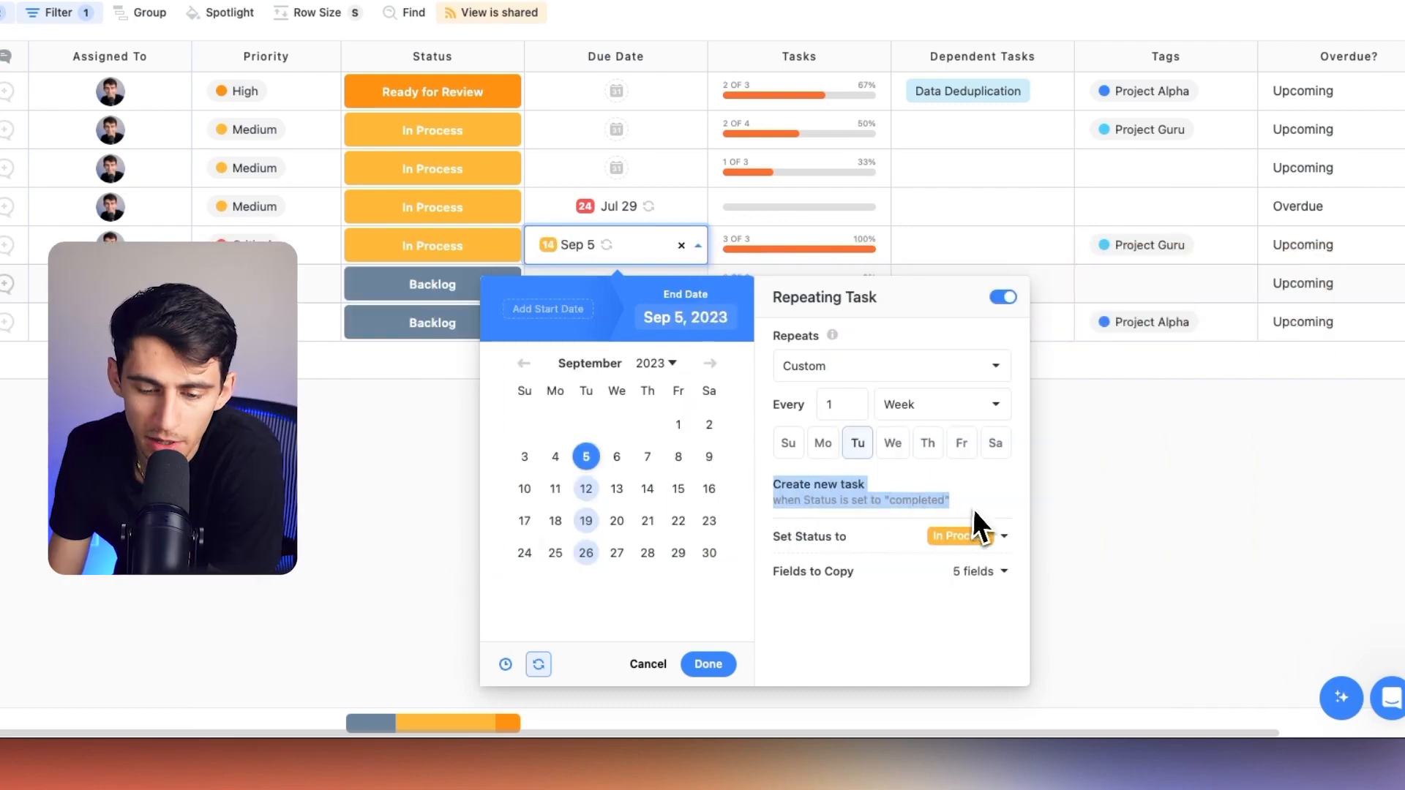
left_click(778, 512)
left_click_drag(773, 485, 878, 486)
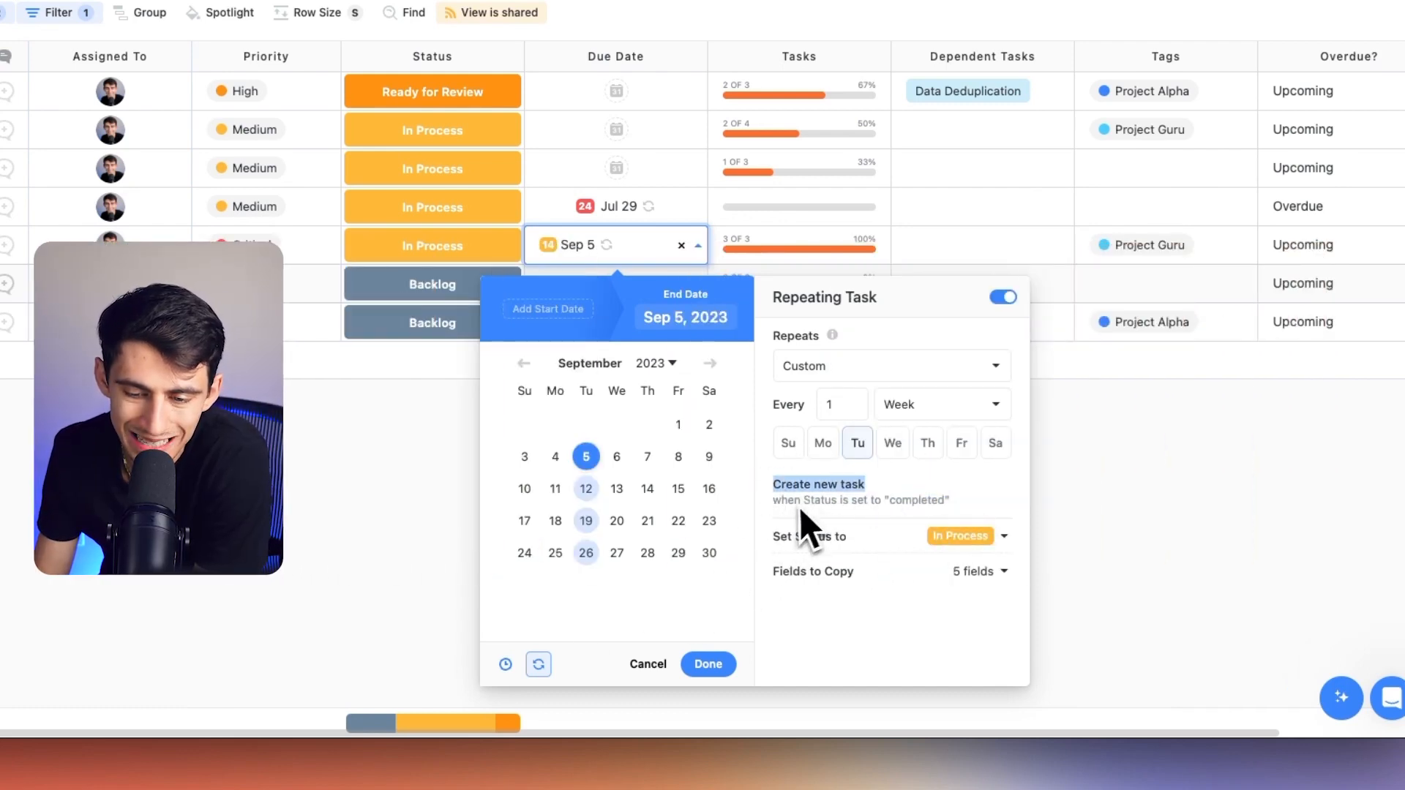
Set the task to repeat Daily with Skip Weekends set to Yes
left_click(871, 367)
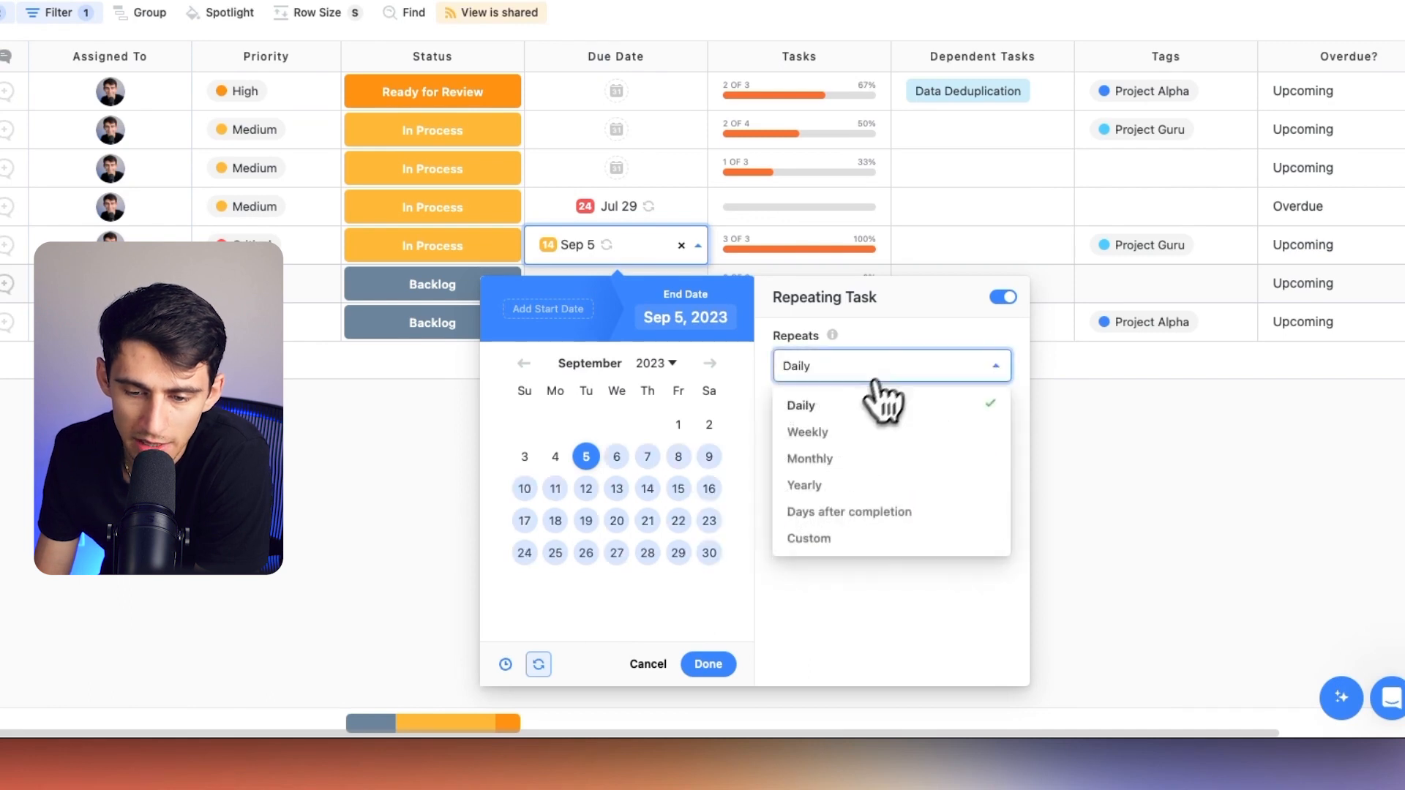
left_click(823, 428)
left_click(832, 368)
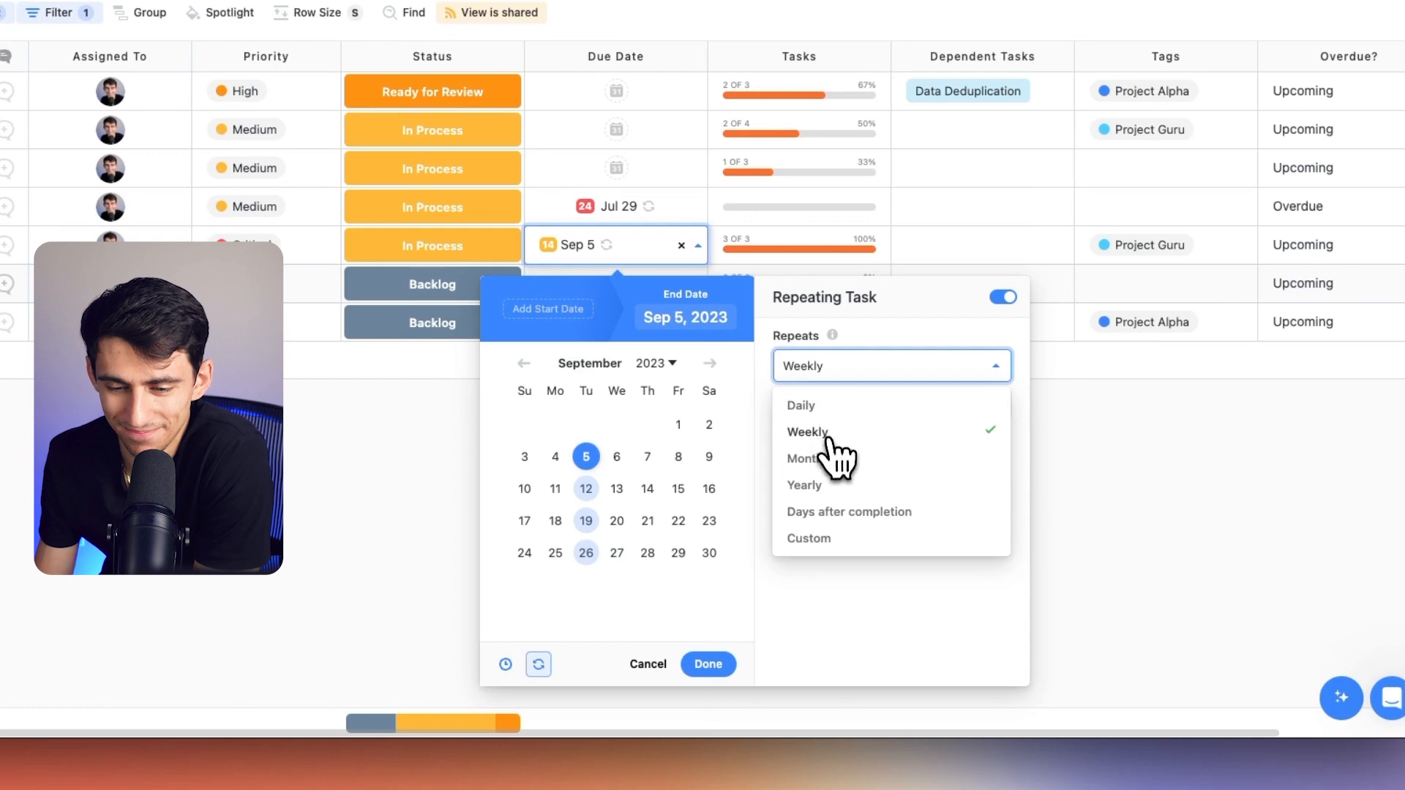
left_click(826, 405)
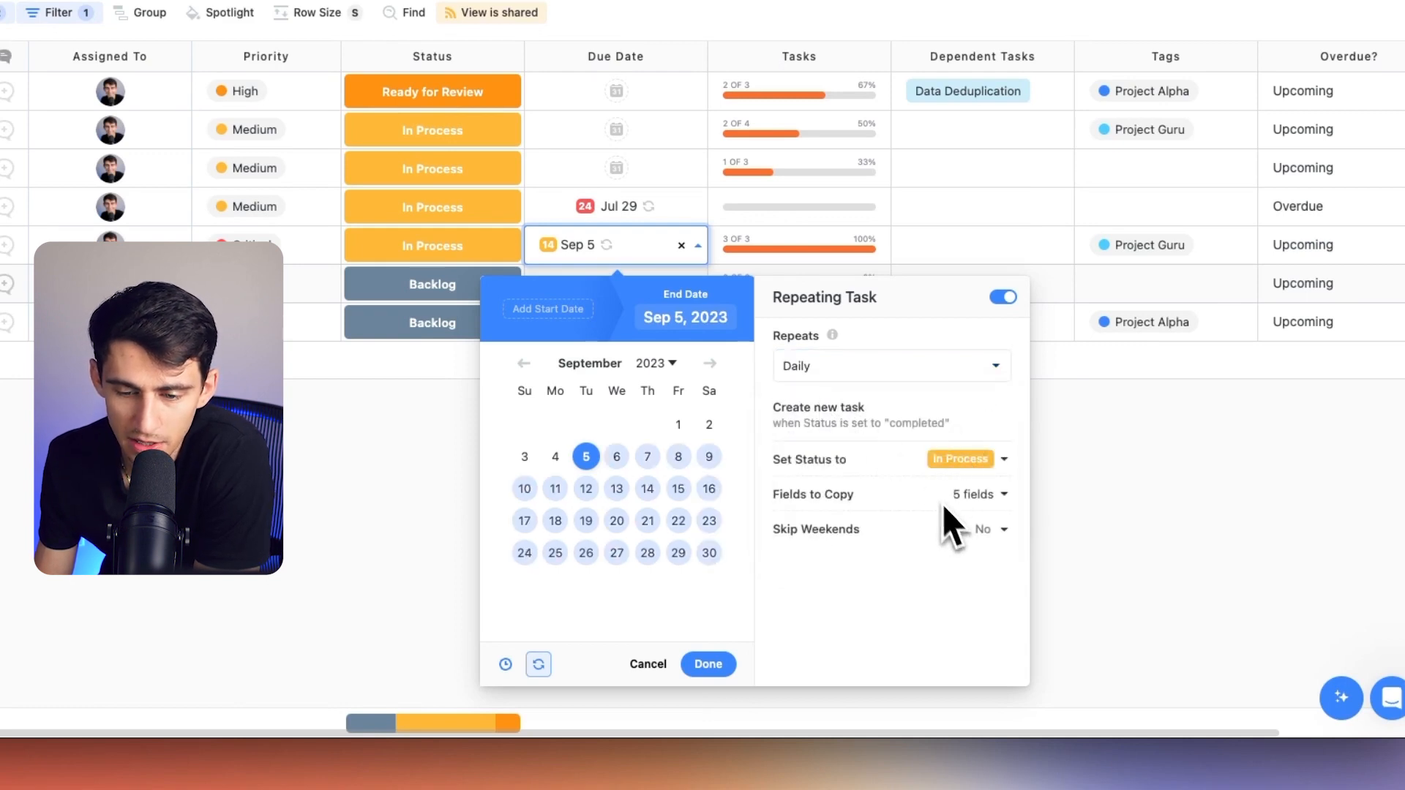
left_click(1004, 532)
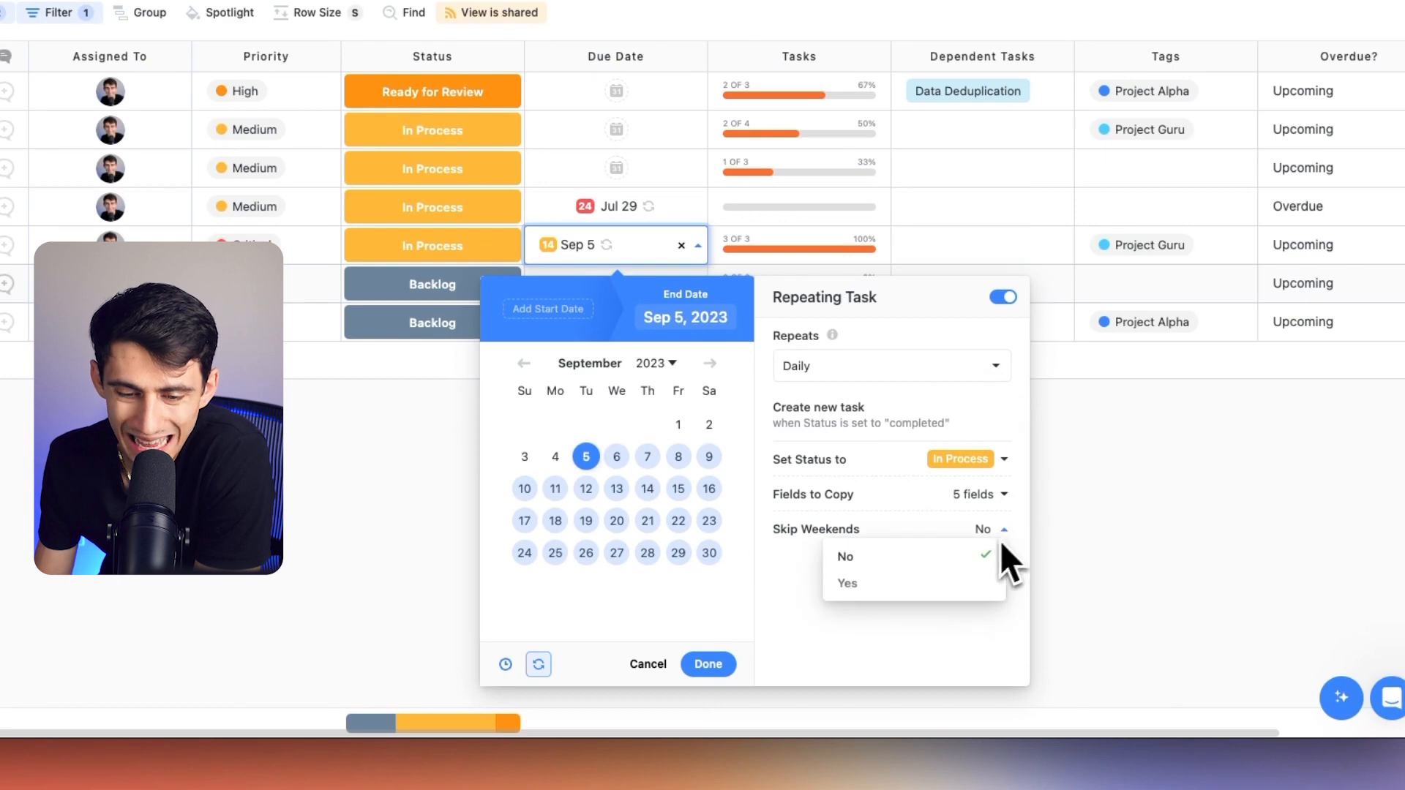
left_click(884, 586)
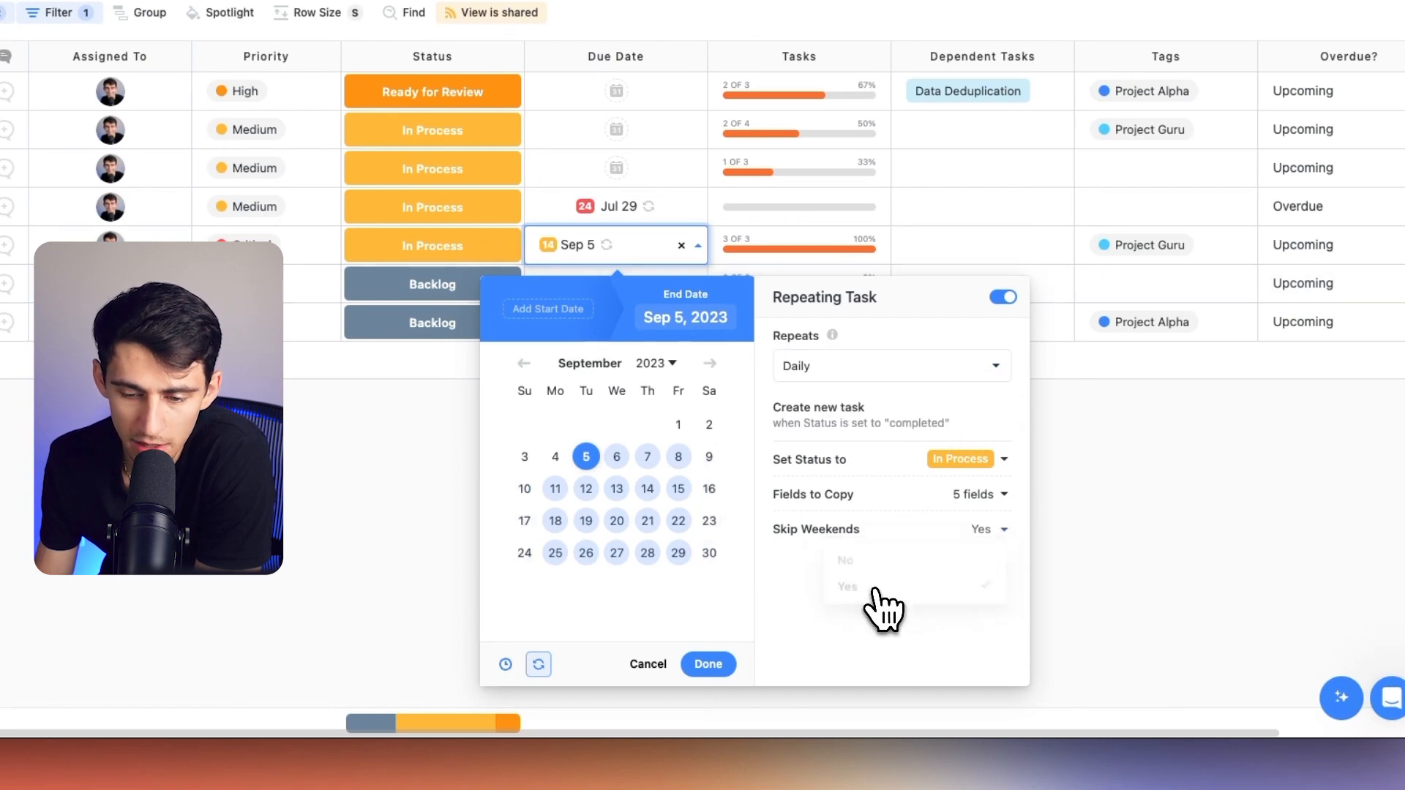
Change the repeat to Weekly on Tuesdays and Thursdays
left_click(855, 367)
left_click(854, 431)
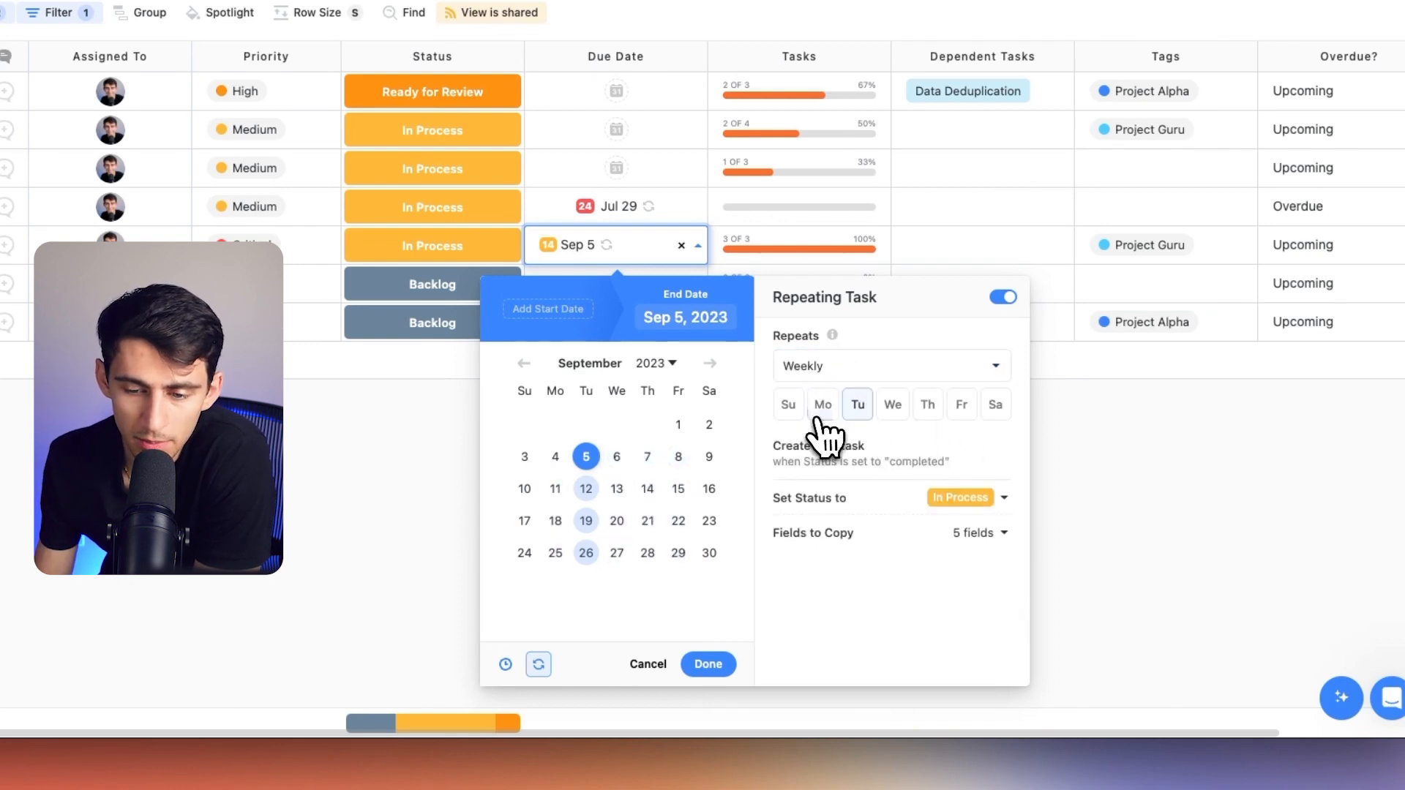
left_click(818, 415)
left_click(883, 415)
left_click(883, 414)
left_click(858, 413)
left_click(818, 410)
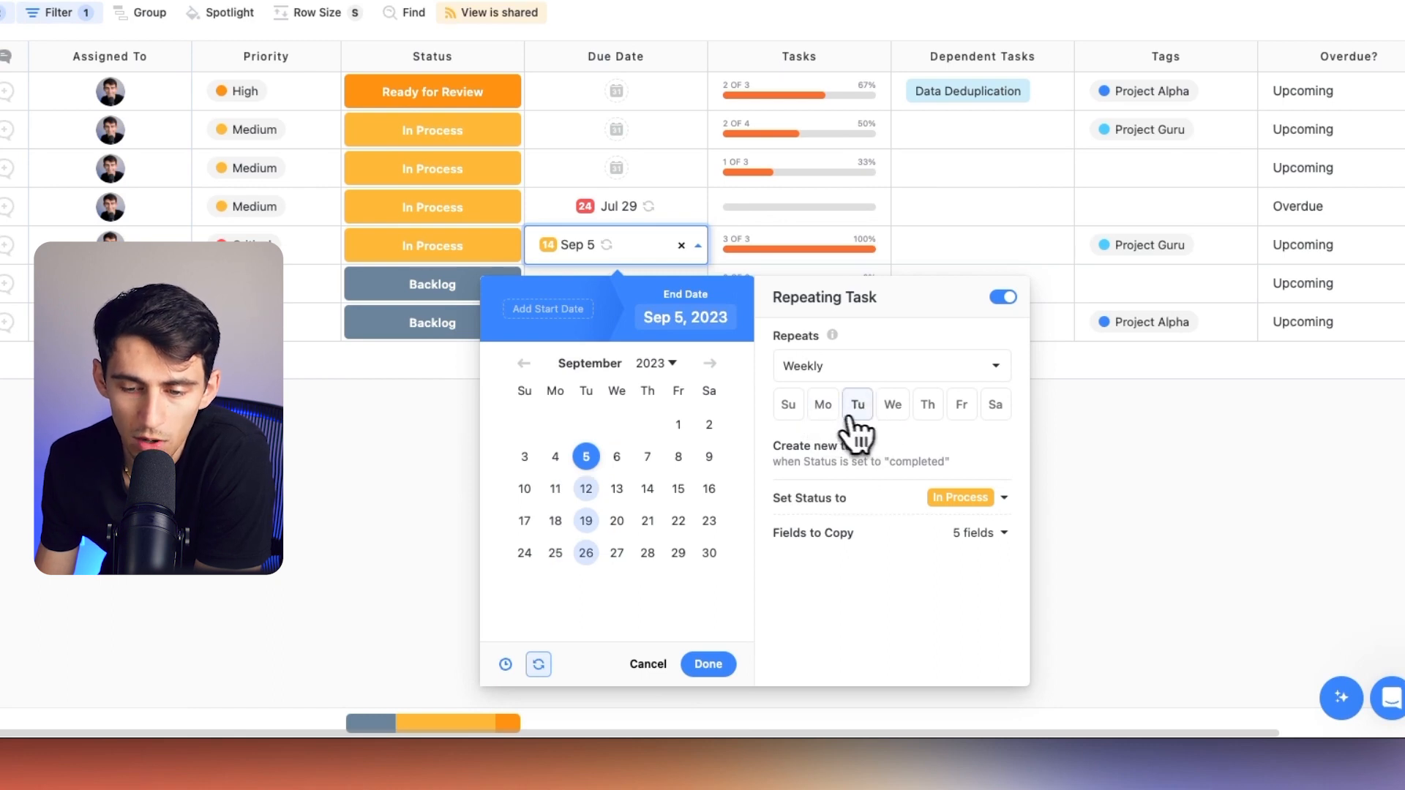
left_click(925, 408)
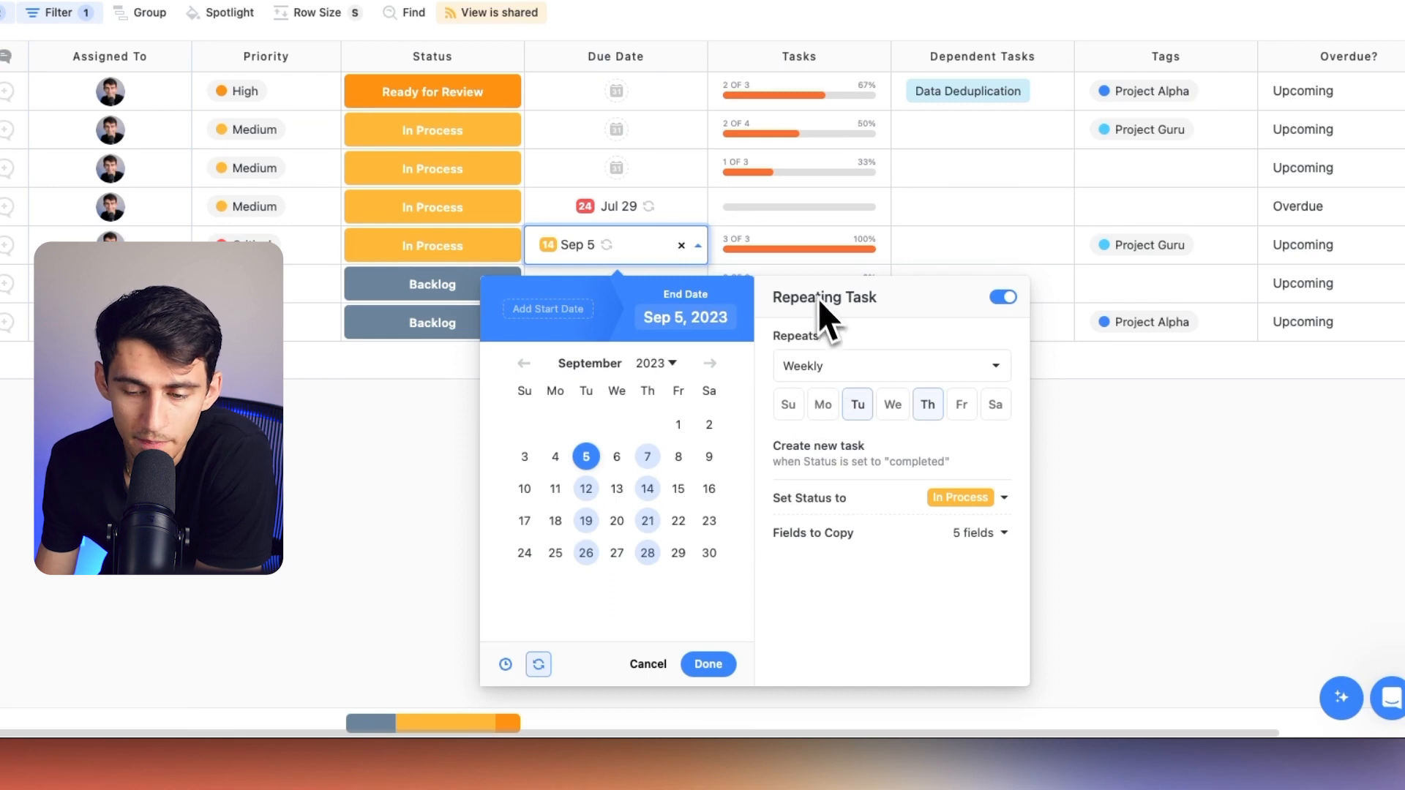
Change the repeat to Monthly on the First Tuesday and review the other monthly options
left_click(879, 366)
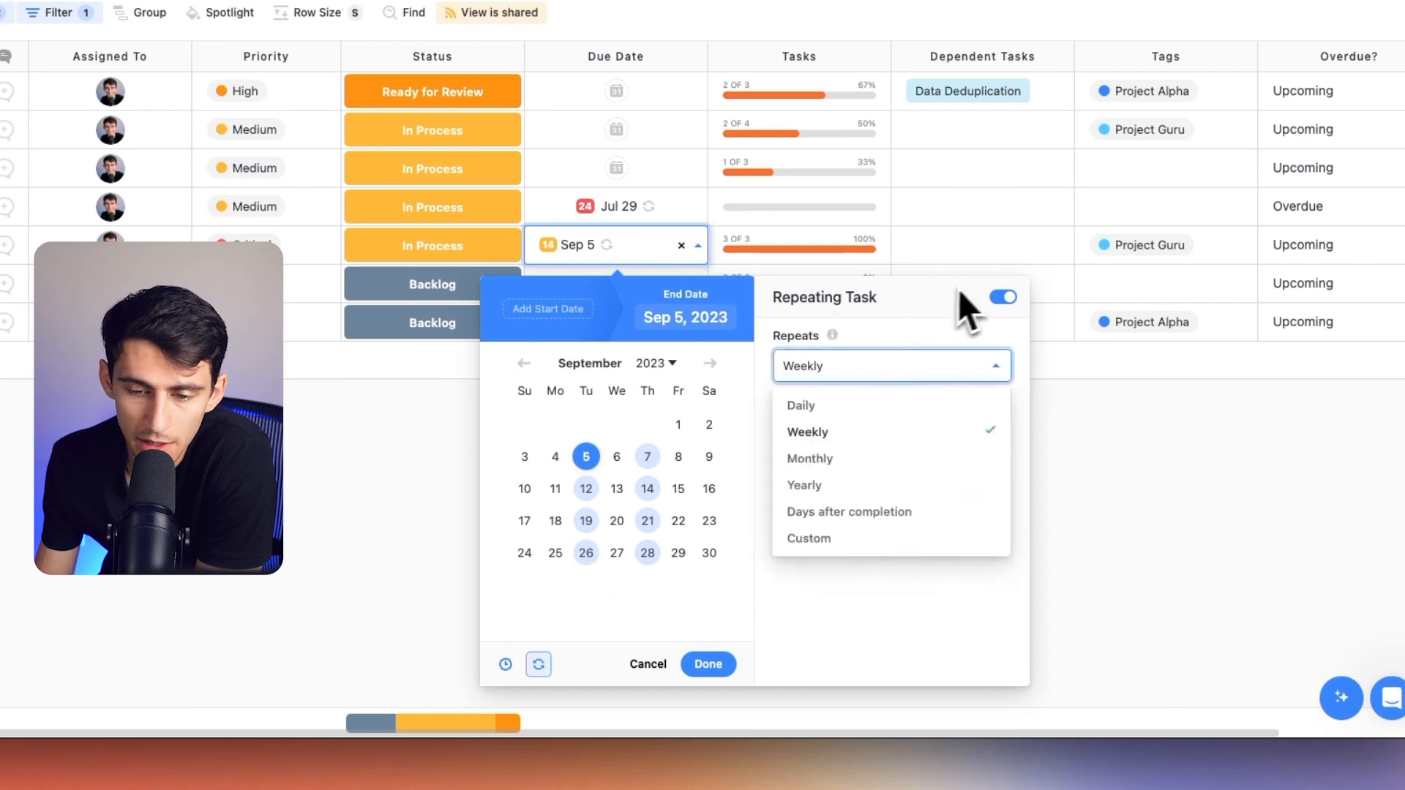
left_click(826, 459)
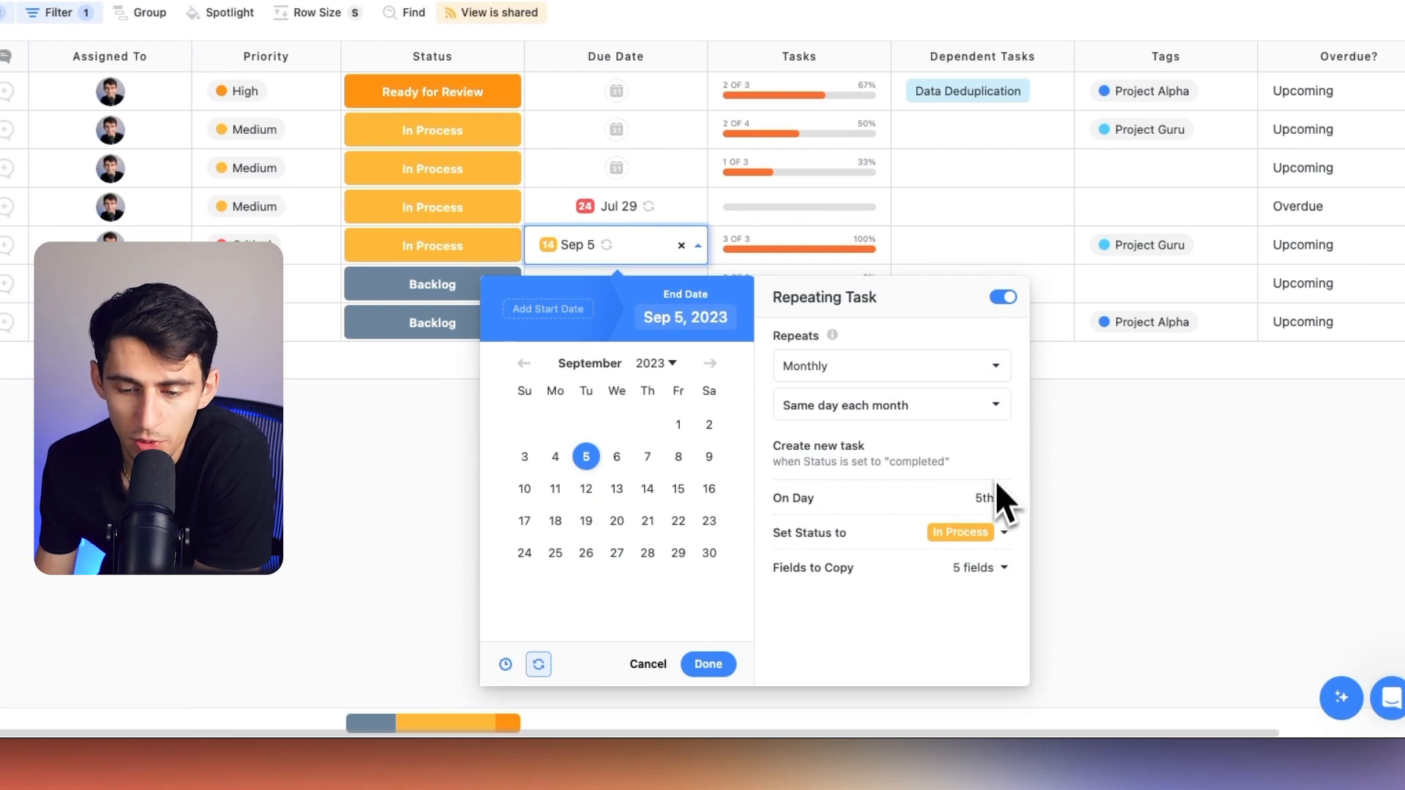
left_click(894, 405)
left_click(900, 410)
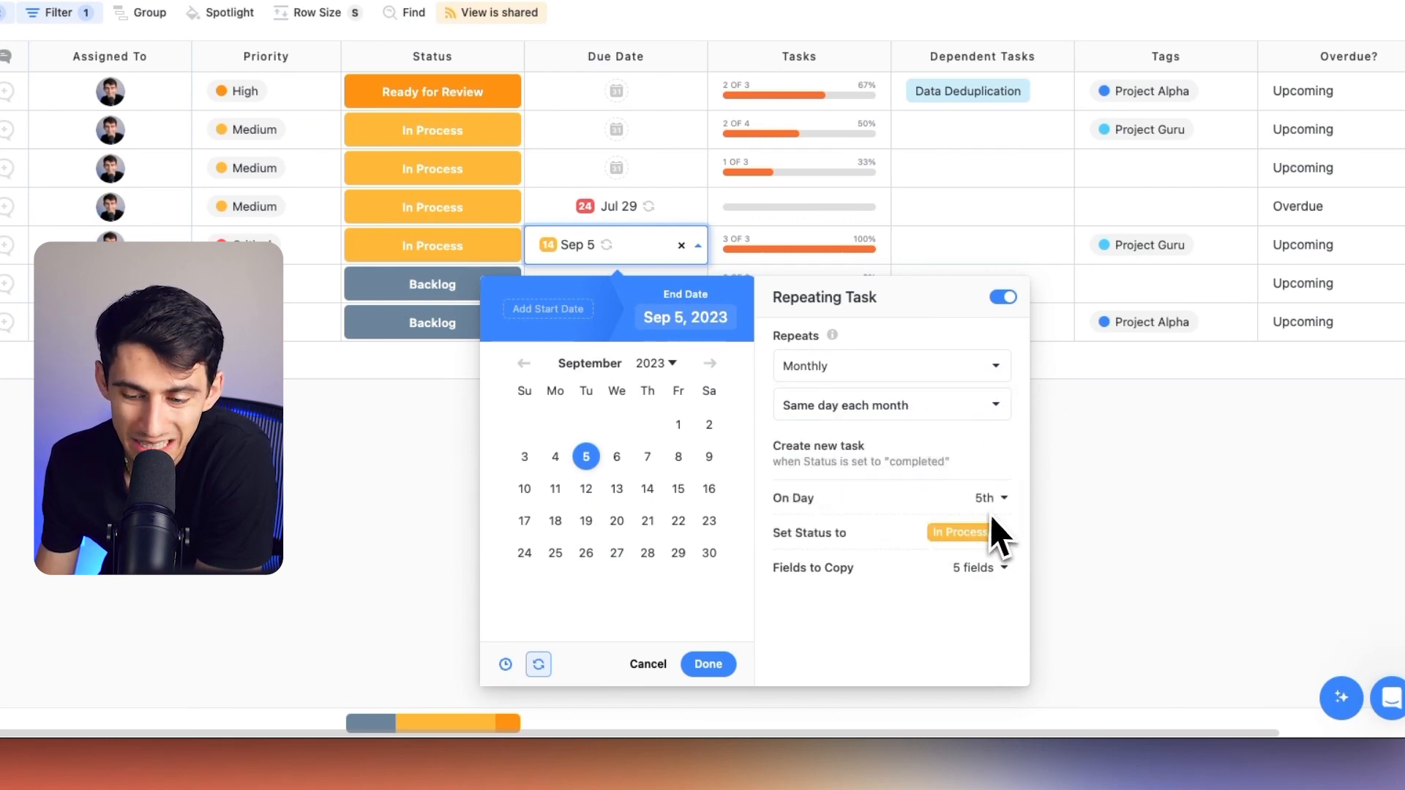
left_click(914, 405)
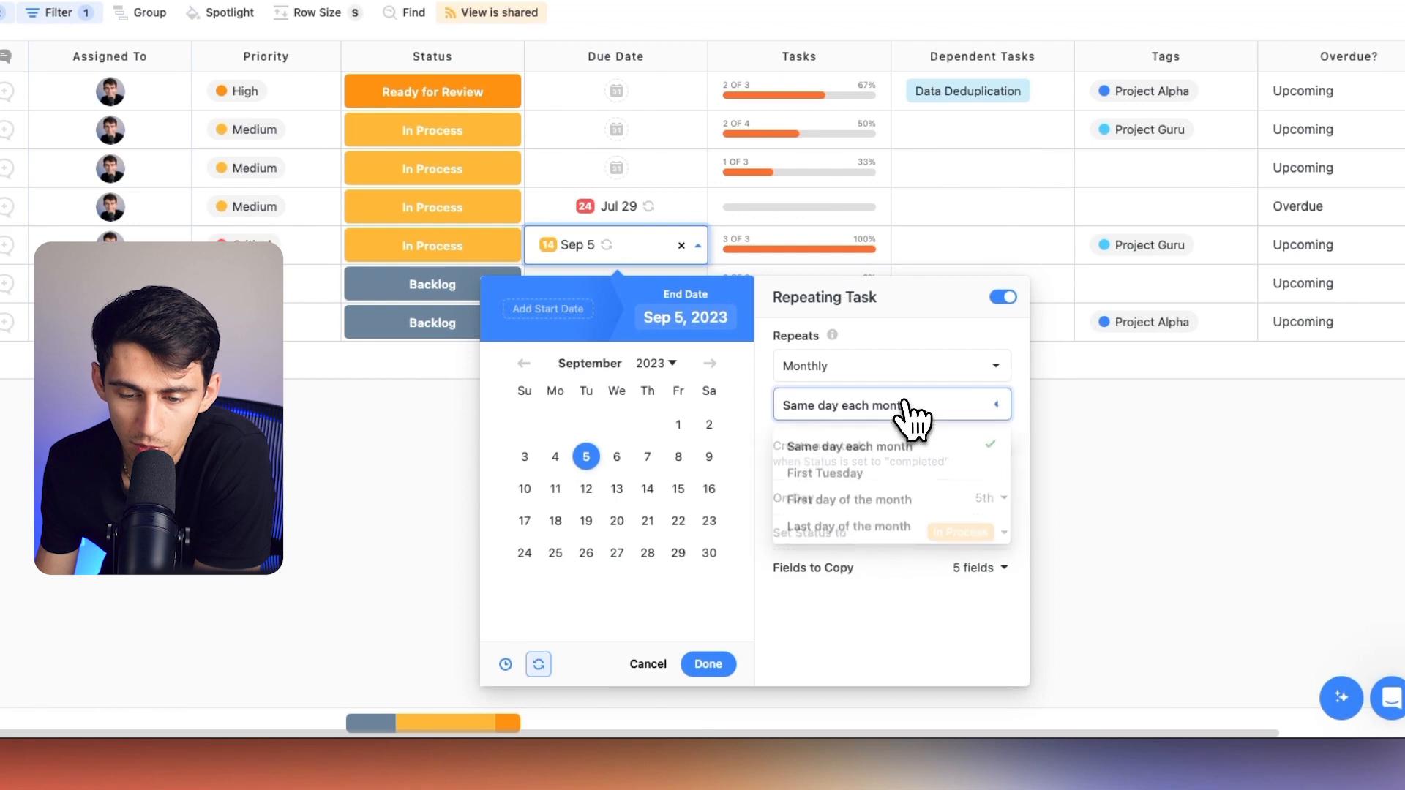
left_click(825, 472)
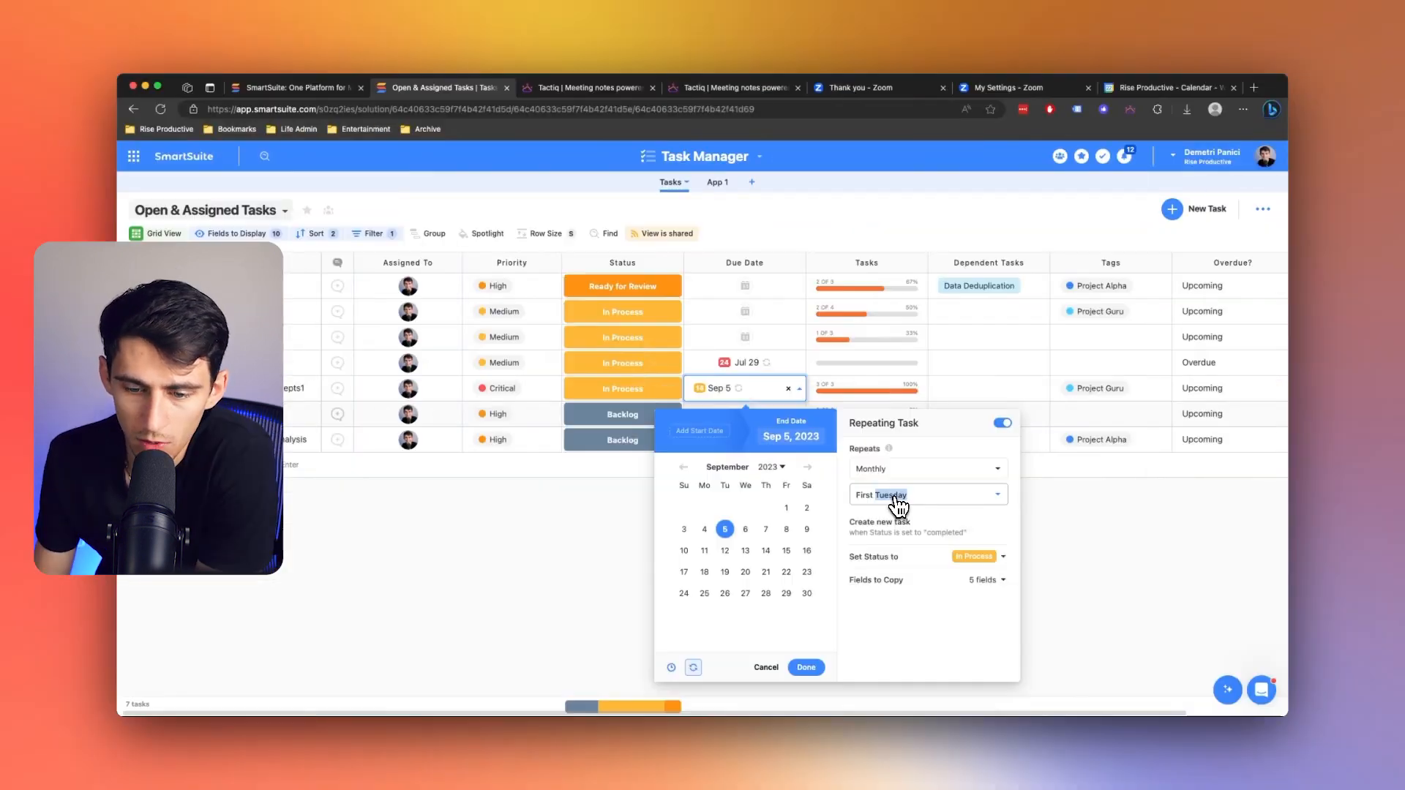
left_click(895, 496)
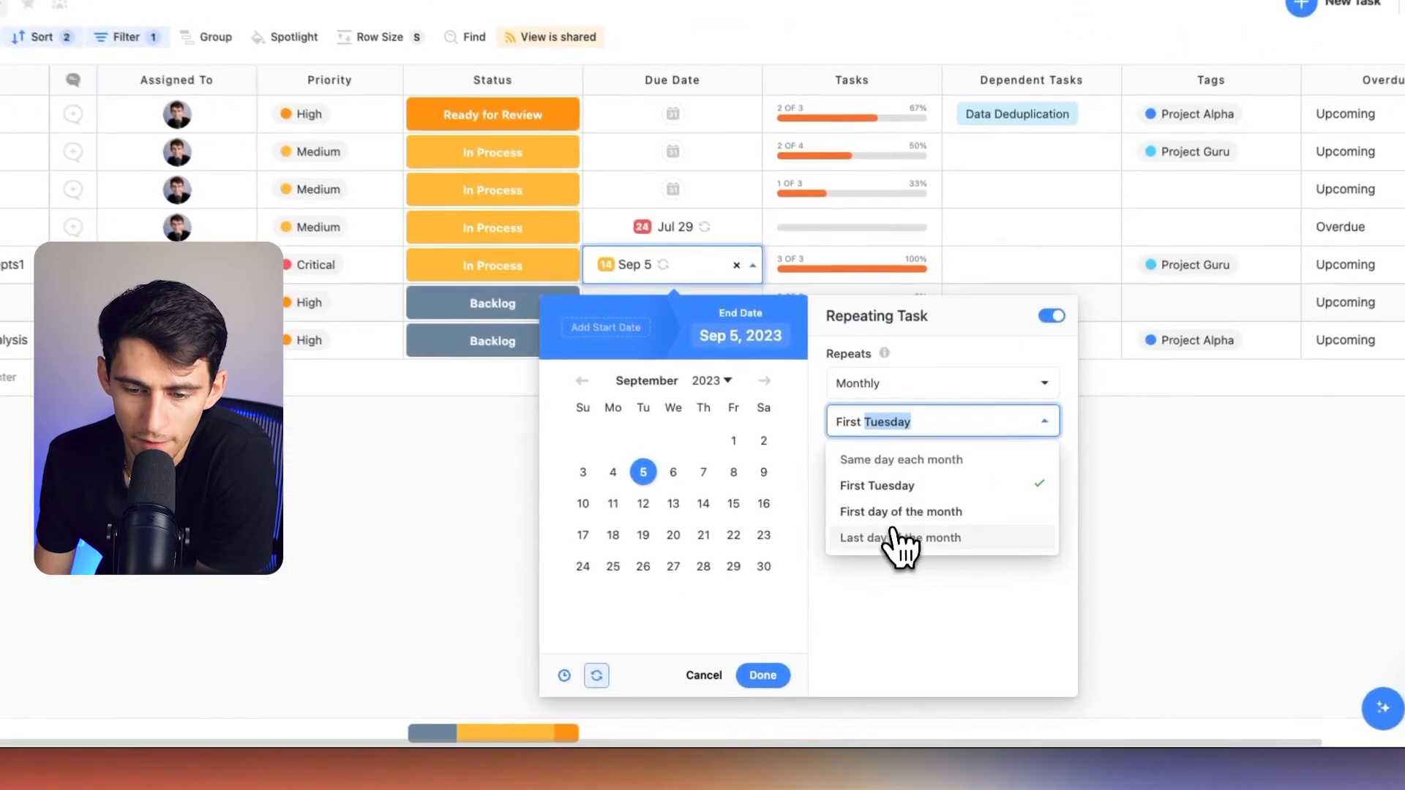
left_click(895, 557)
left_click(900, 417)
left_click(896, 538)
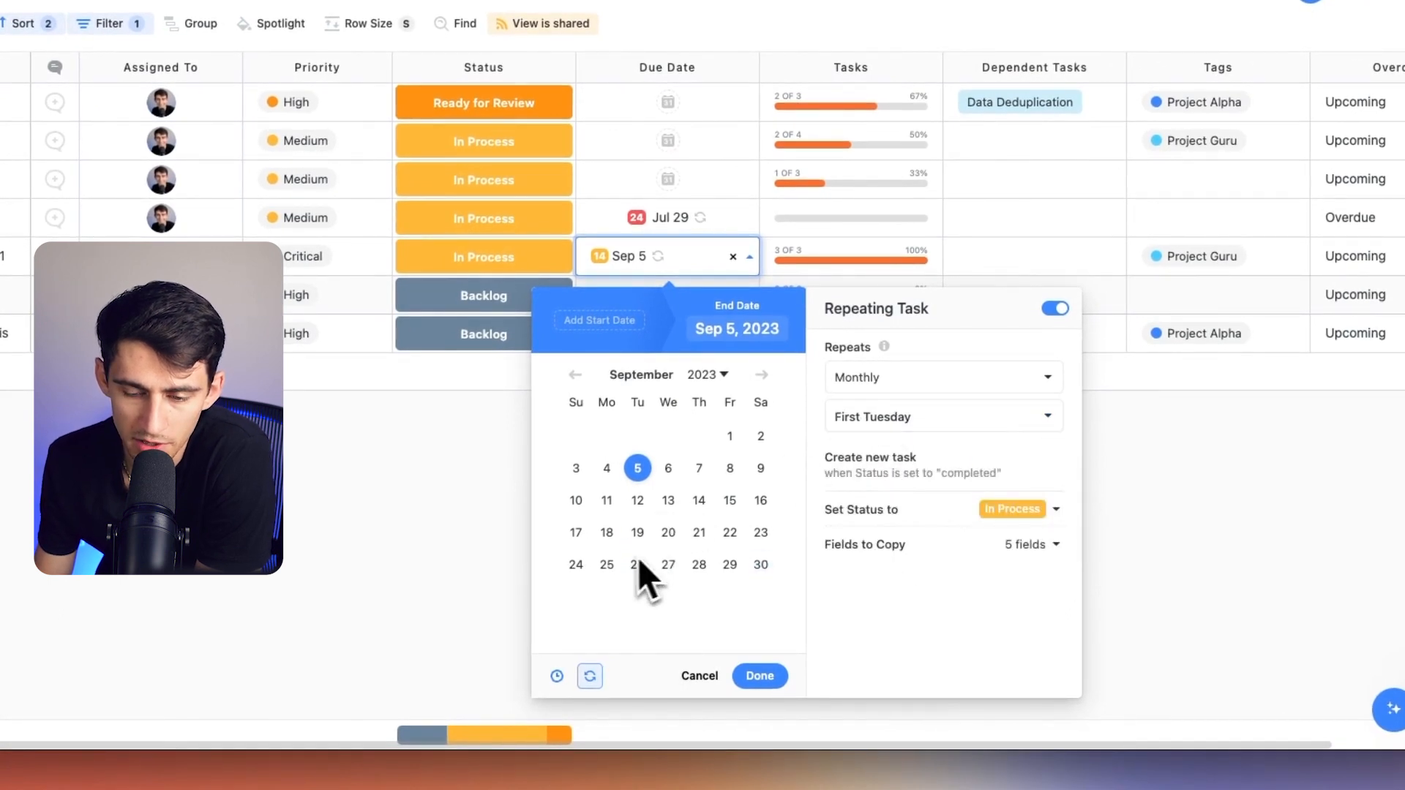
Try September 26, 19 and 12, 2023 as the end date to compare which Tuesday the monthly repeat uses
left_click(637, 565)
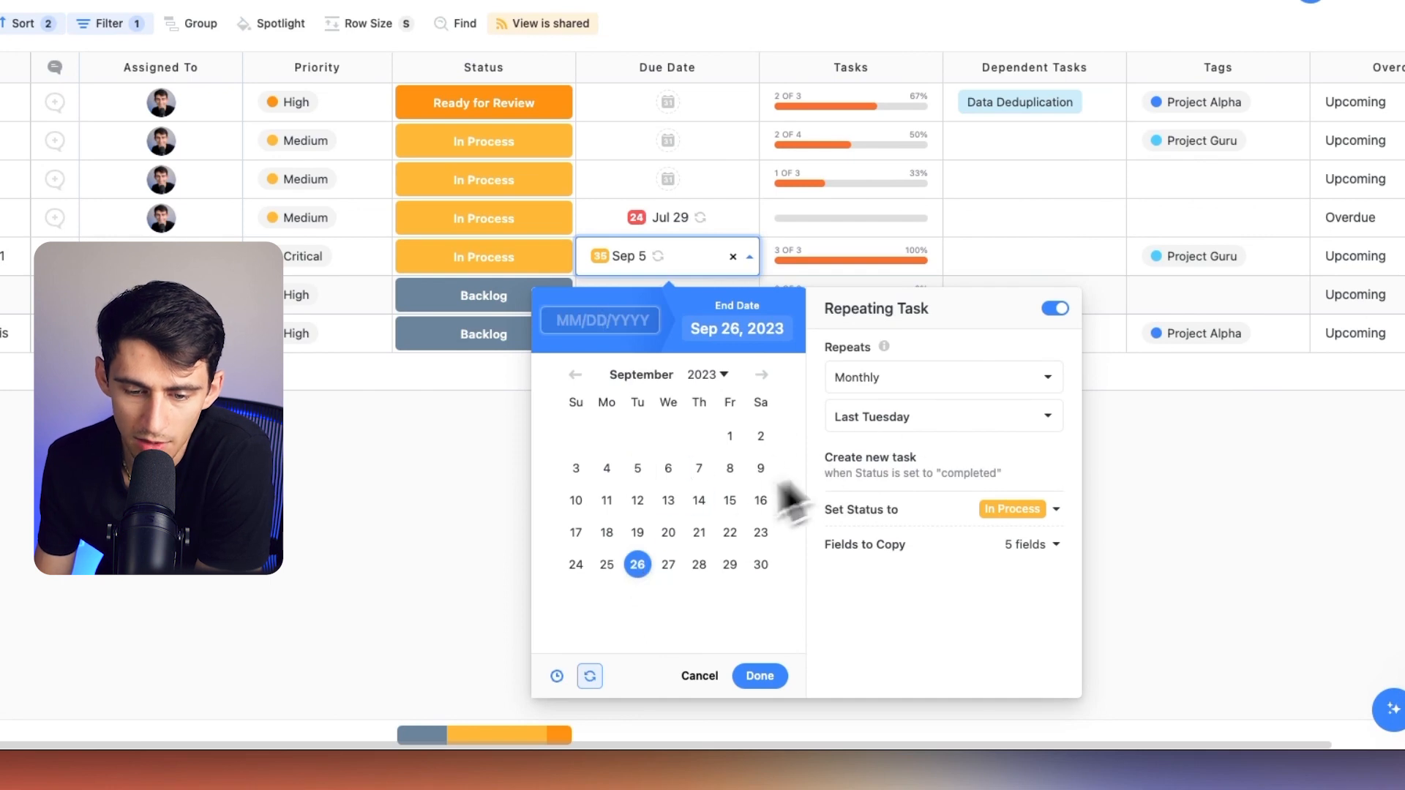
left_click(637, 532)
left_click(639, 532)
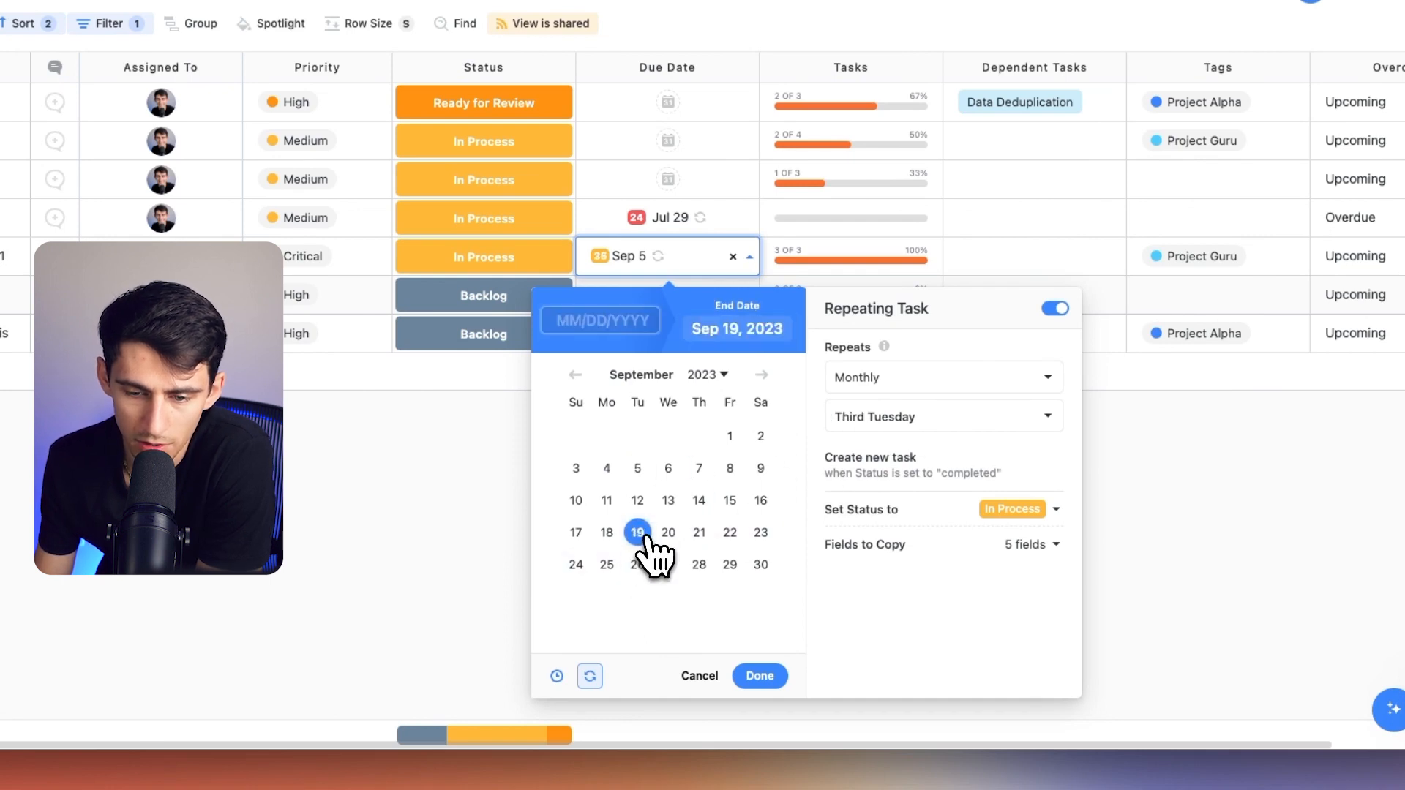
left_click(639, 500)
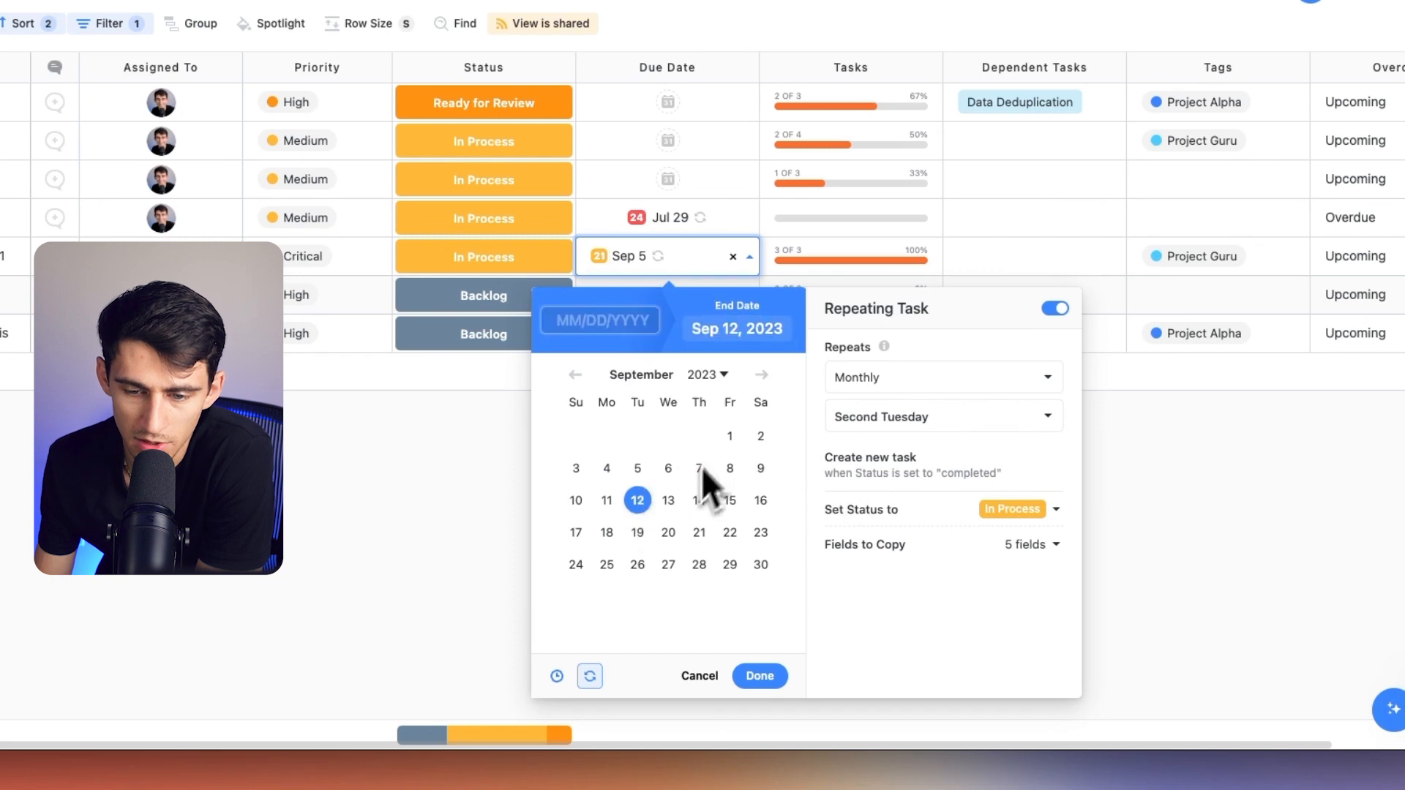
Change the task's repeat to Yearly, keeping September 12, 2023 as the end date
left_click(882, 382)
left_click(915, 495)
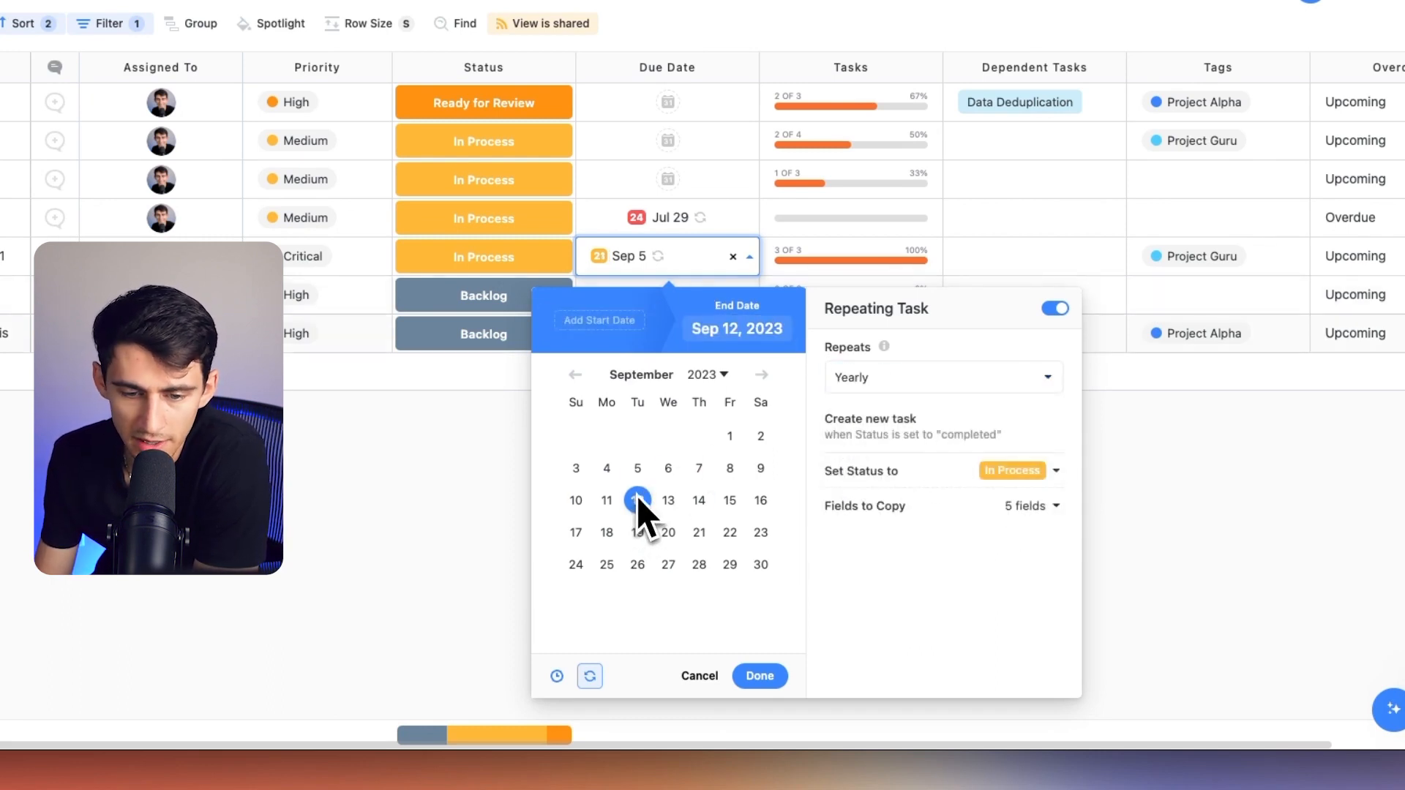
left_click(639, 475)
left_click(646, 329)
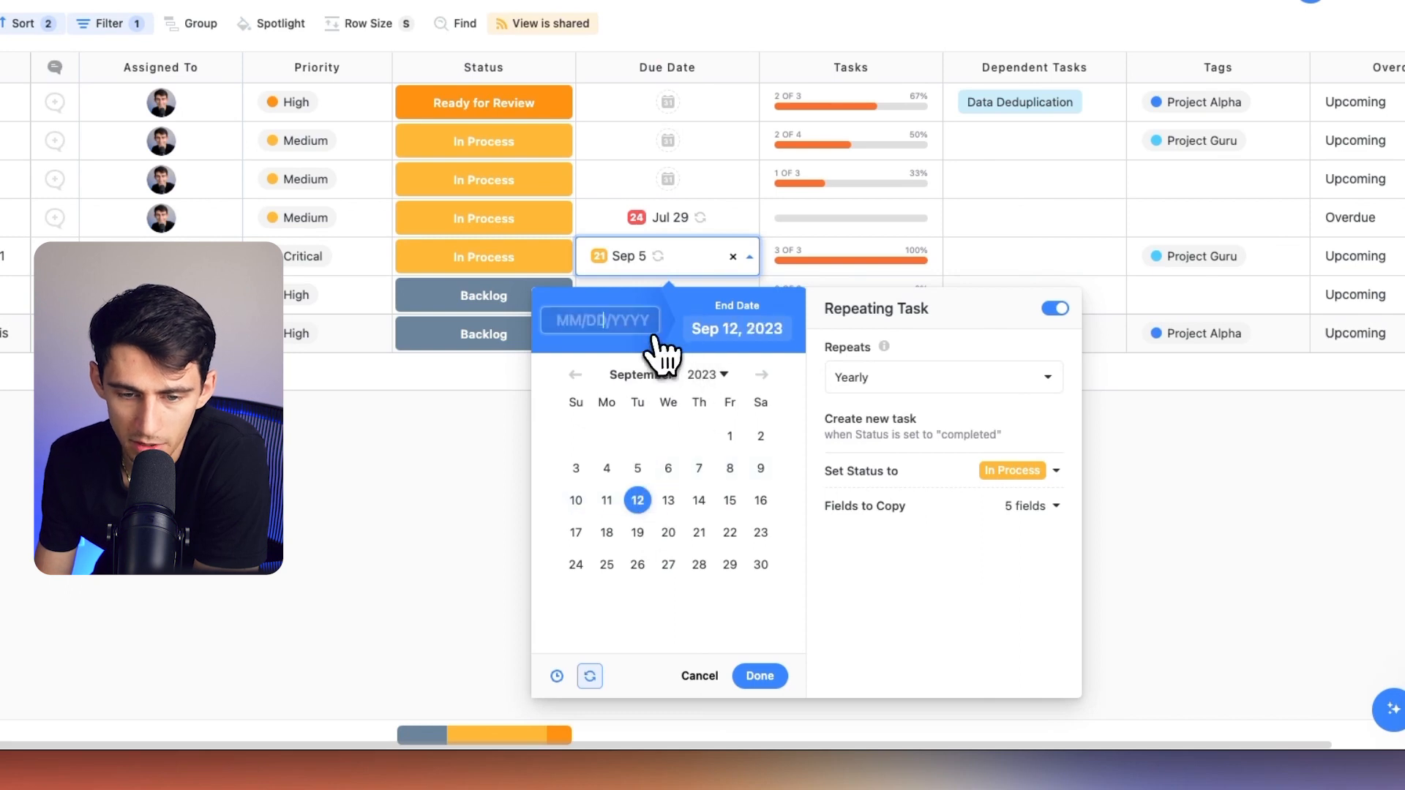
Set the end date to August 22, 2023 and make the task repeat 5 days after completion
left_click(893, 377)
left_click(908, 524)
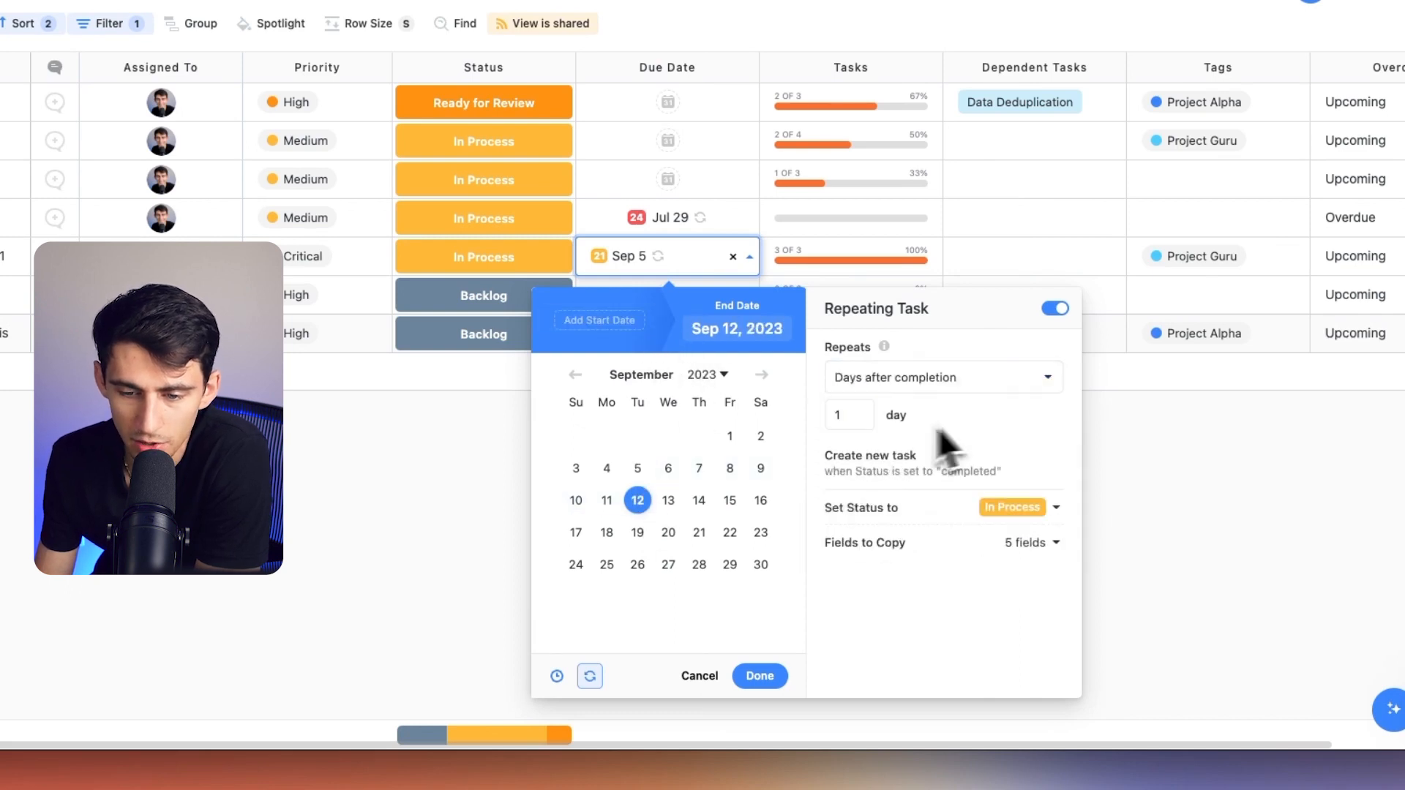
left_click(575, 374)
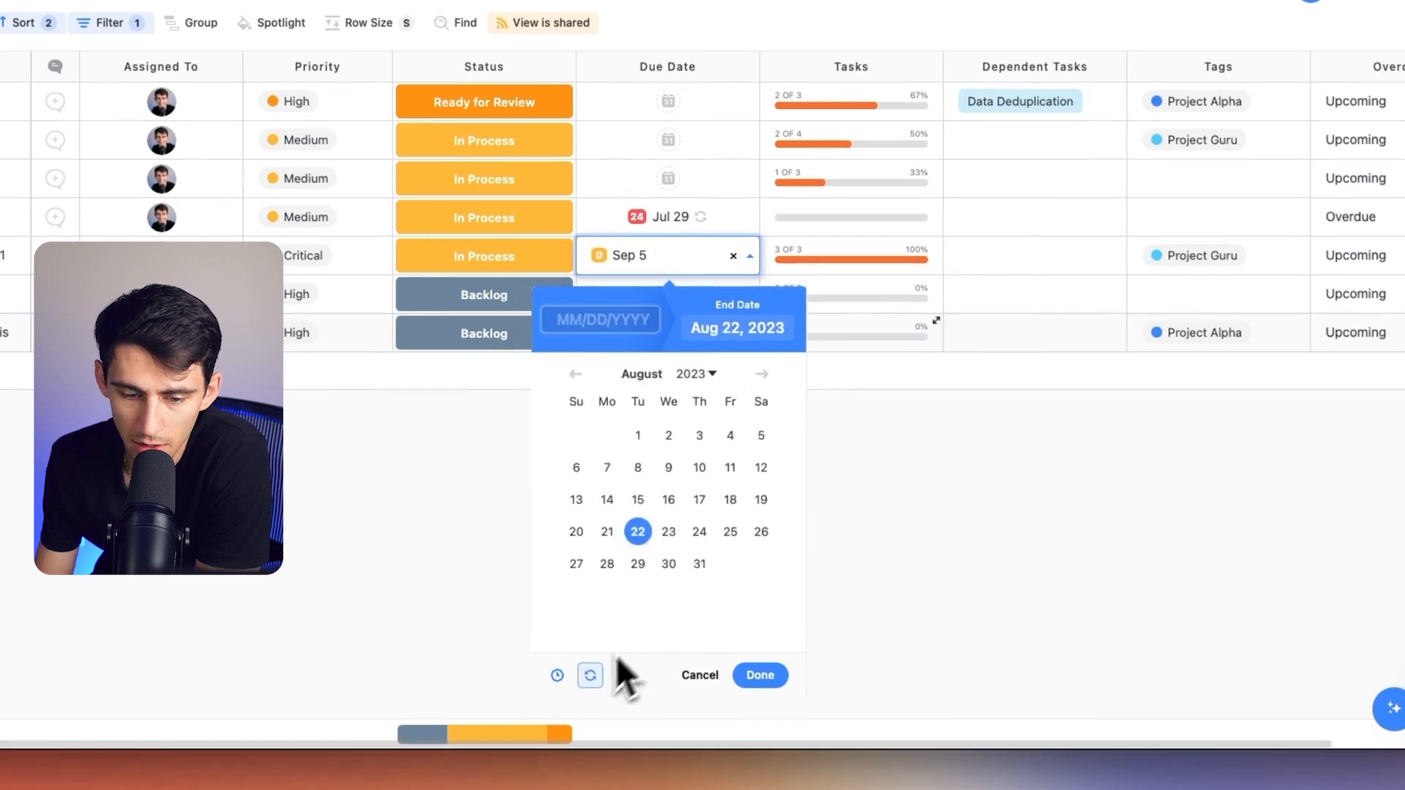
left_click(589, 676)
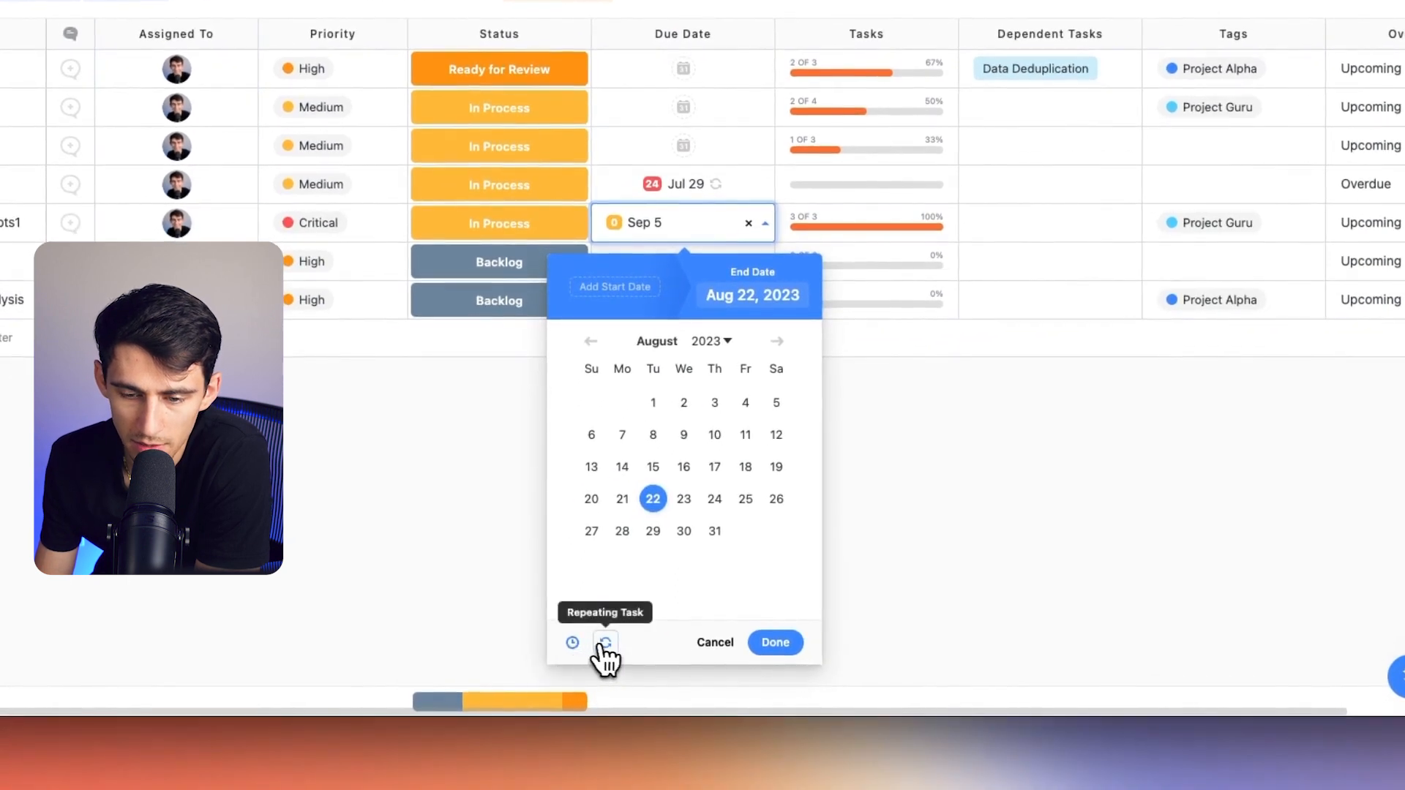
left_click(604, 643)
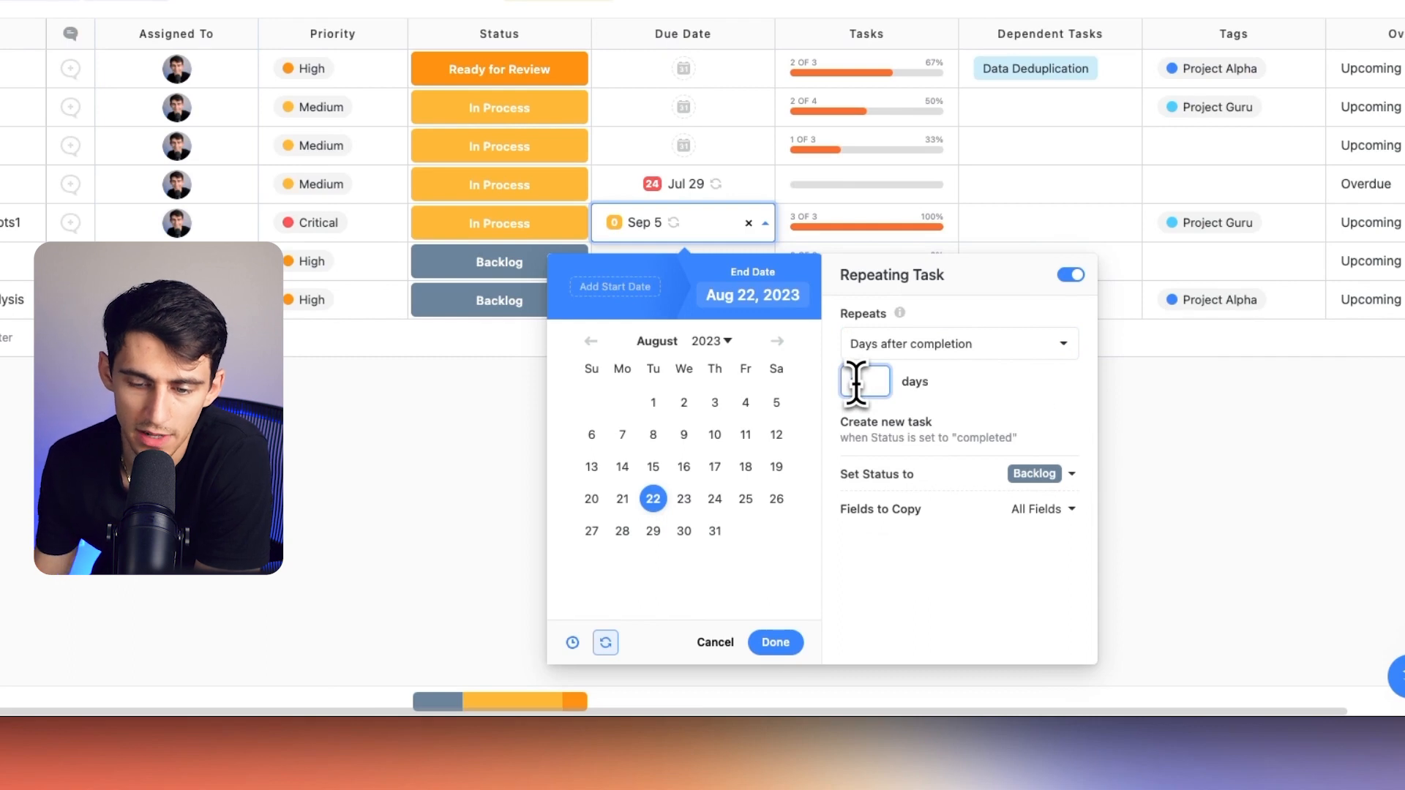
Set the status of the repeated task to In Process and apply the repeat settings
left_click(1053, 474)
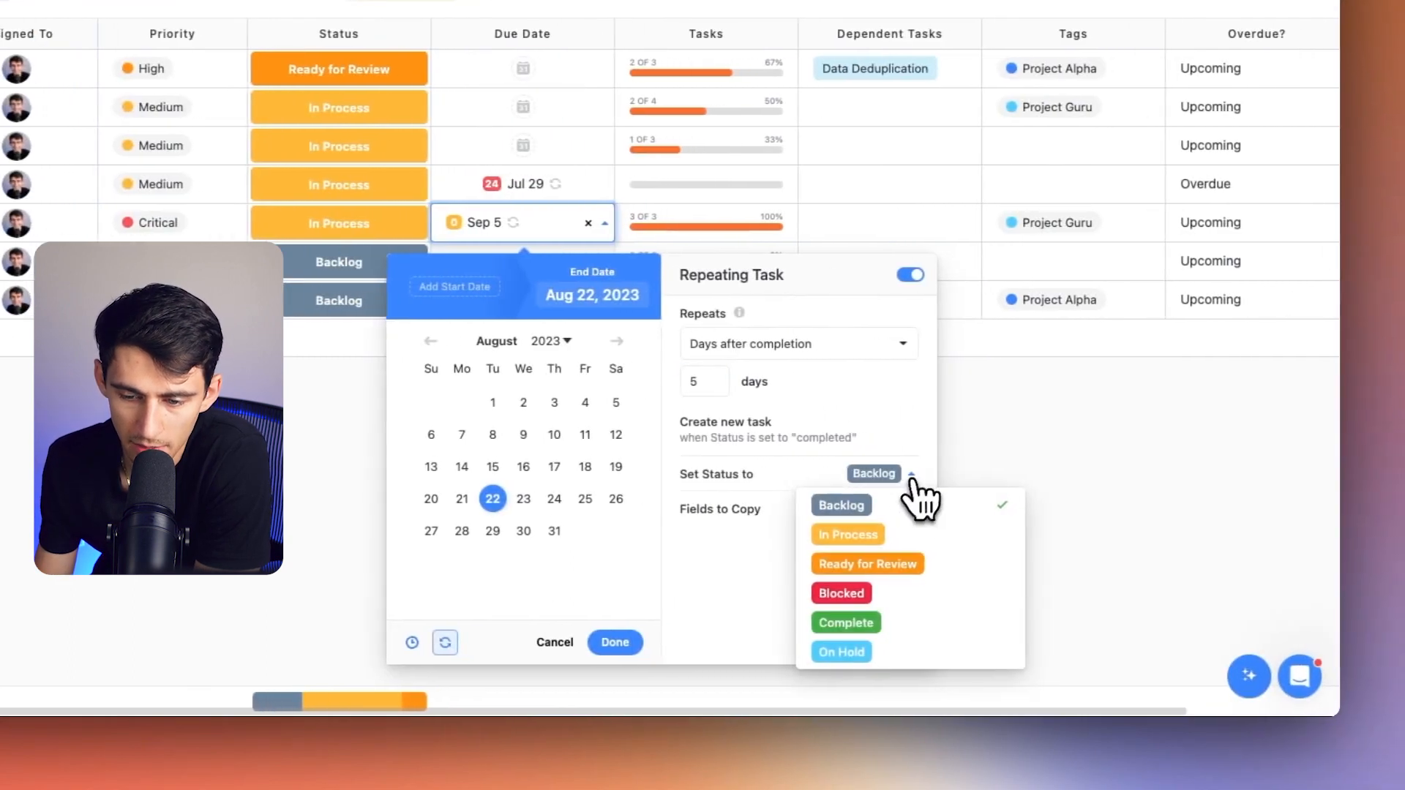
left_click(1021, 540)
left_click(719, 656)
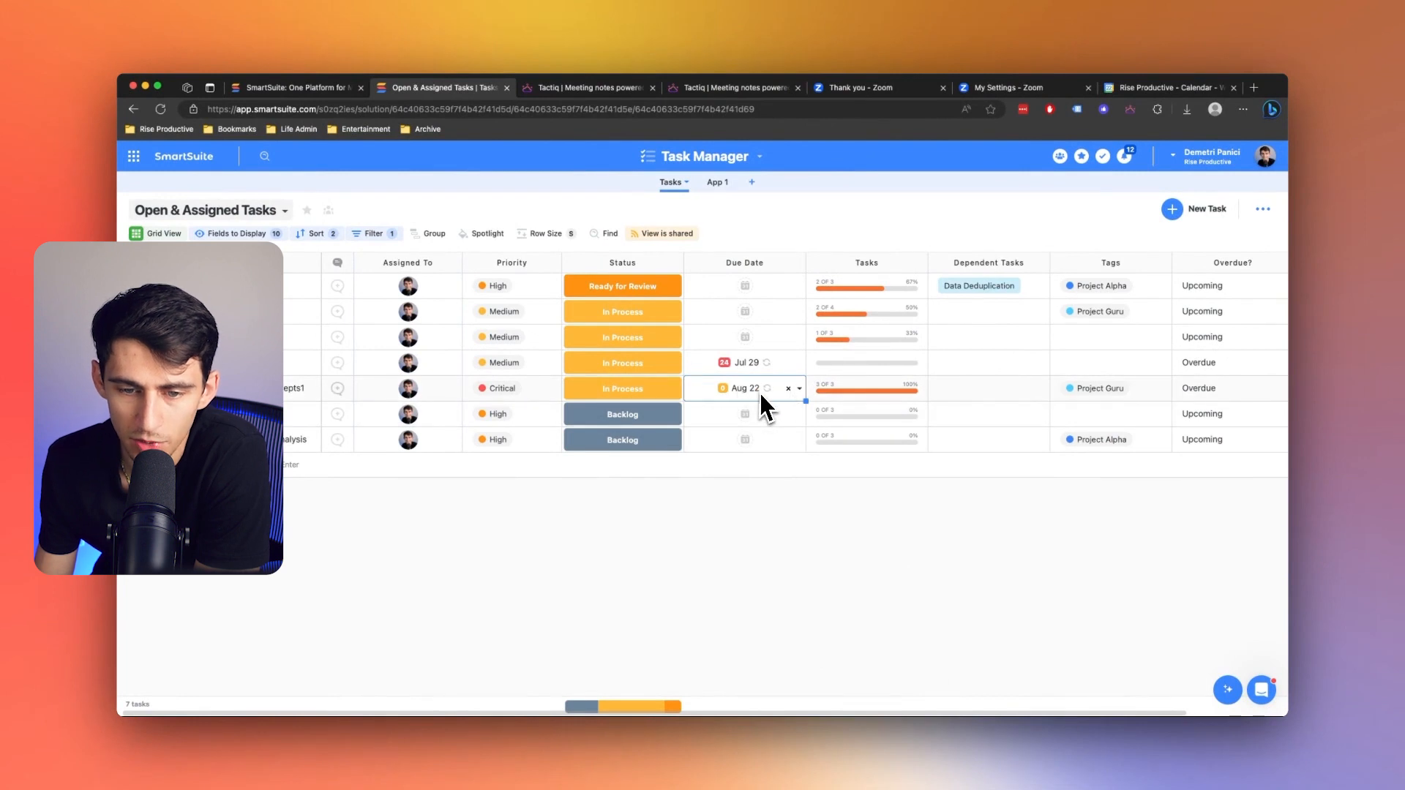
Mark the Home Page Redesign Concepts1 task as Complete and check it in the Completed Tasks view
left_click(674, 390)
left_click(654, 510)
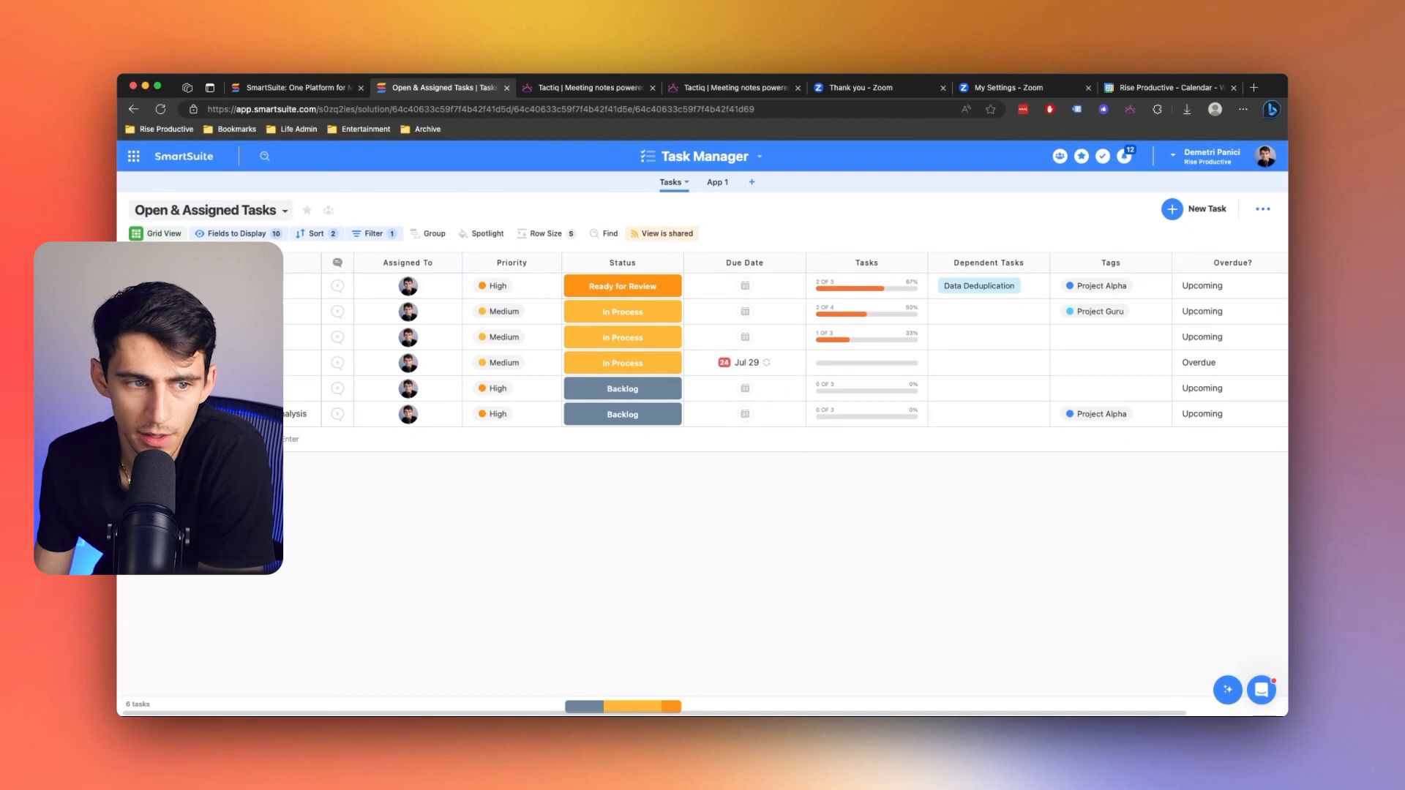
left_click(257, 219)
left_click(325, 303)
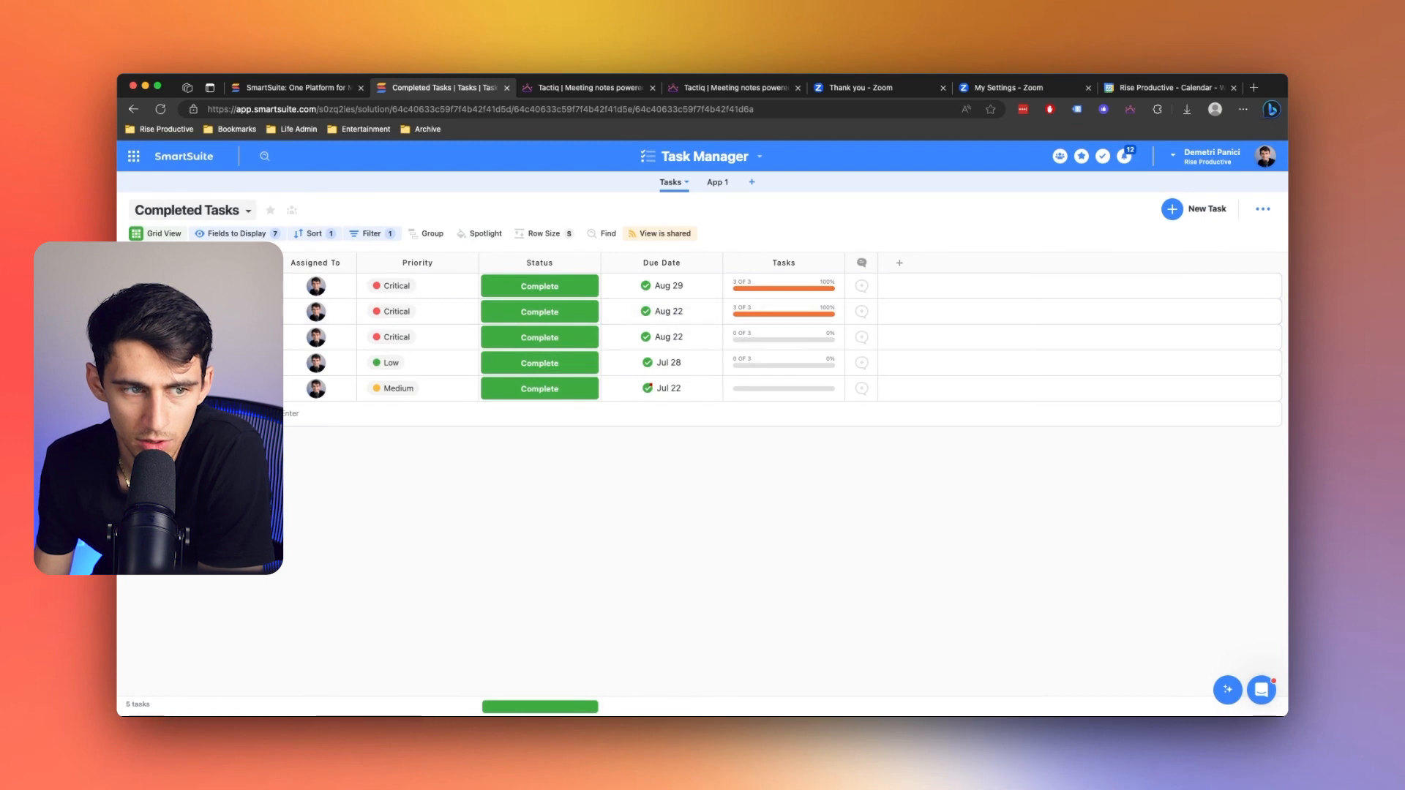
Return to the Open & Assigned Tasks view and open the newly created Home Page Redesign Concepts1 task
left_click(196, 216)
left_click(166, 282)
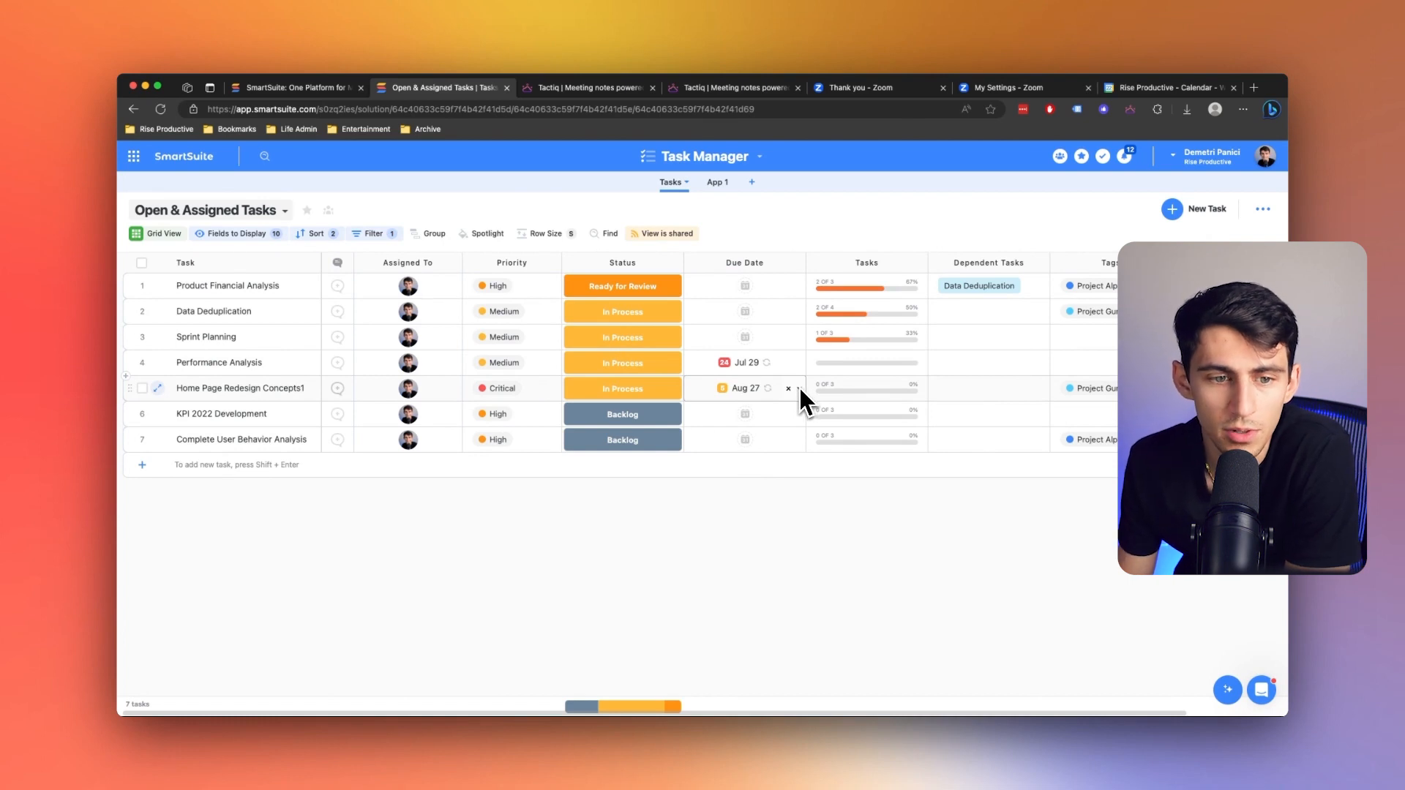
left_click(158, 388)
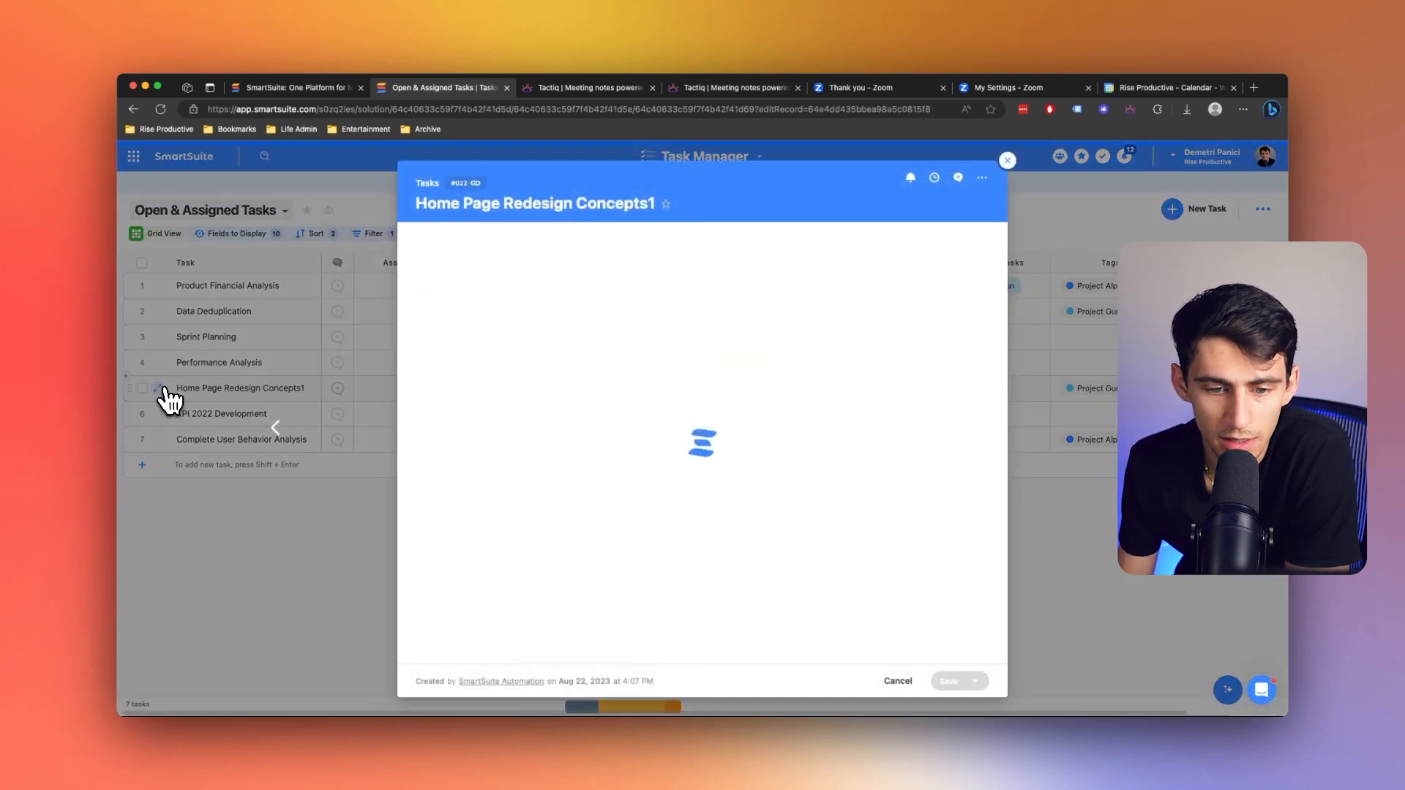